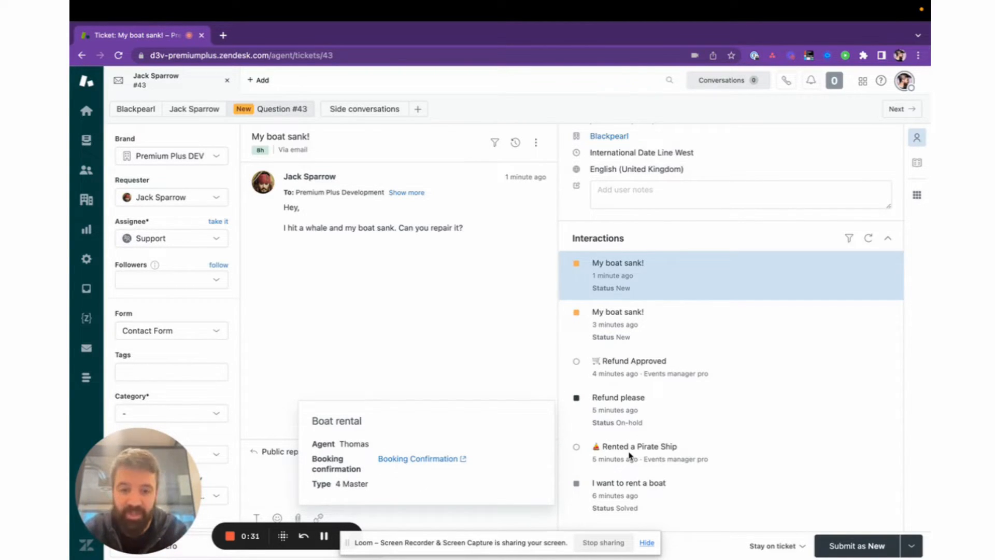
- Preview the past refund entries in the ticket requester's interaction history and open the requester's customer profile
mouse_move(628, 409)
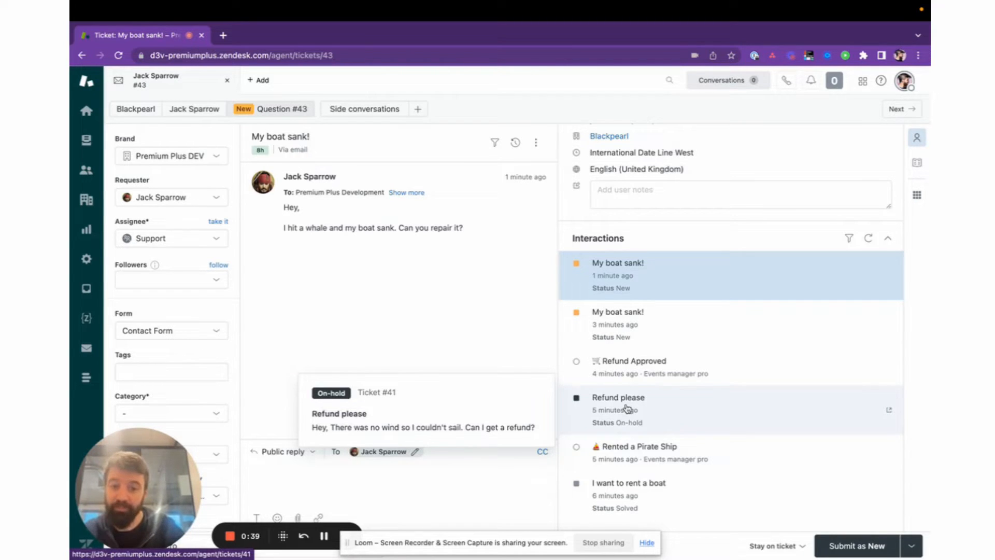
mouse_move(625, 374)
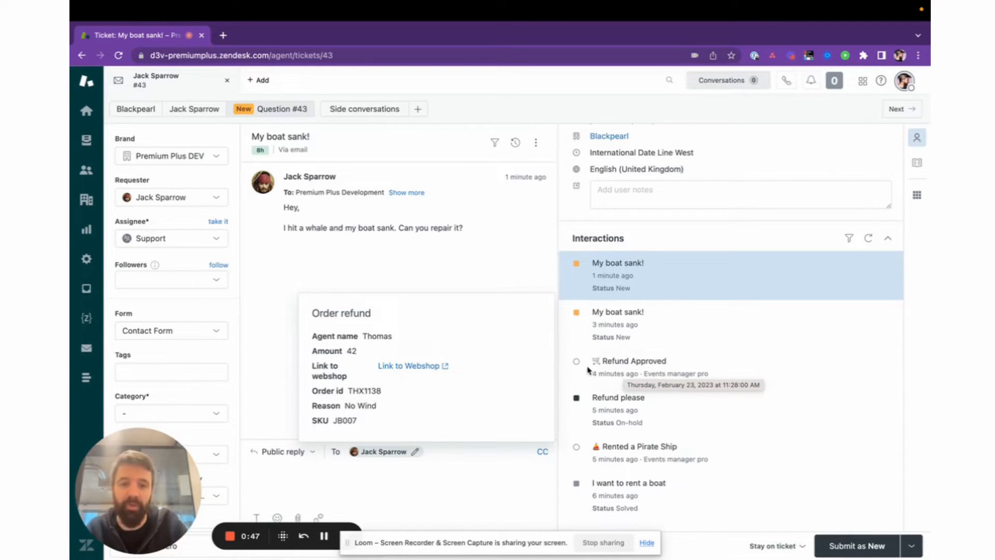
mouse_move(584, 331)
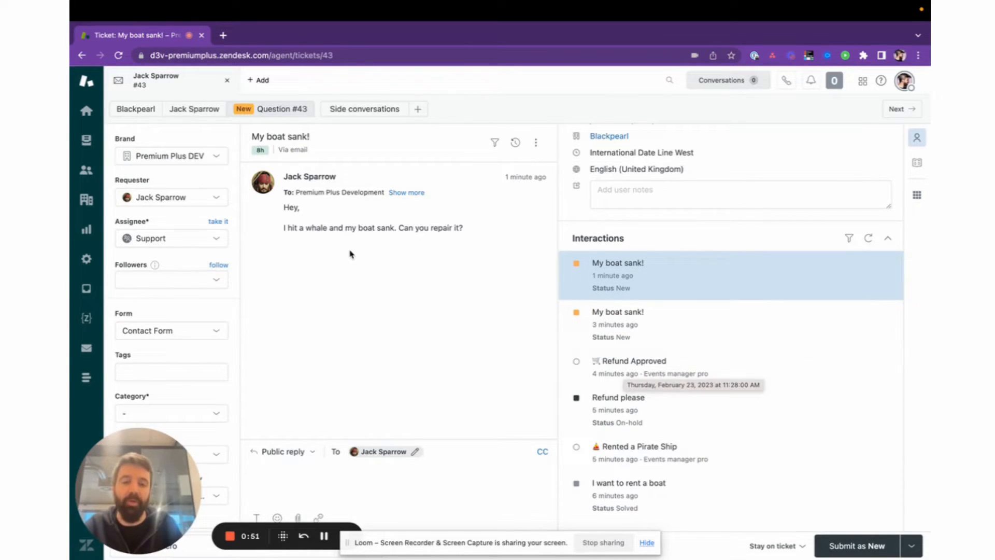
left_click(194, 110)
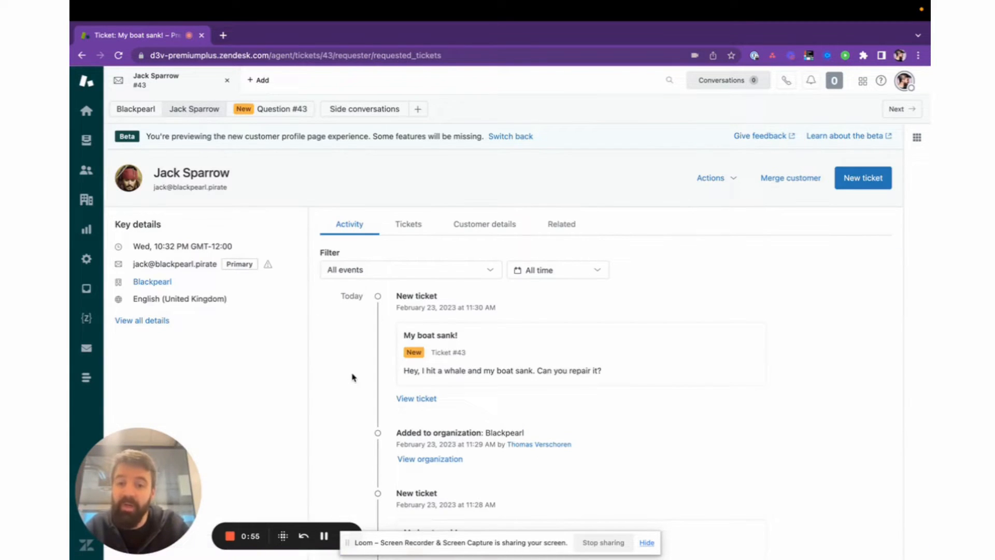
scroll(361, 340, "down", 5)
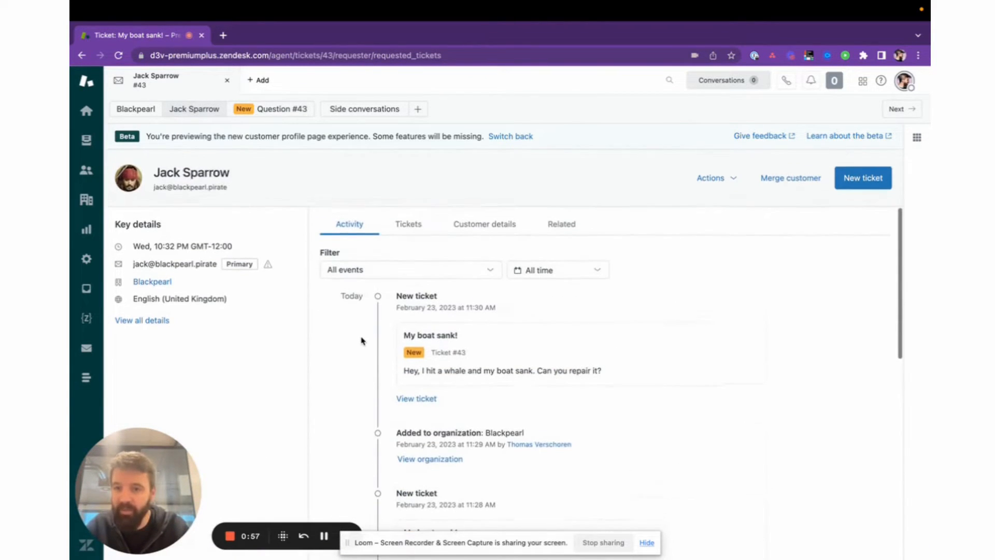
- Filter the customer's activity by the Events manager pro event Boat rental, and switch the filter to Order refund
left_click(362, 277)
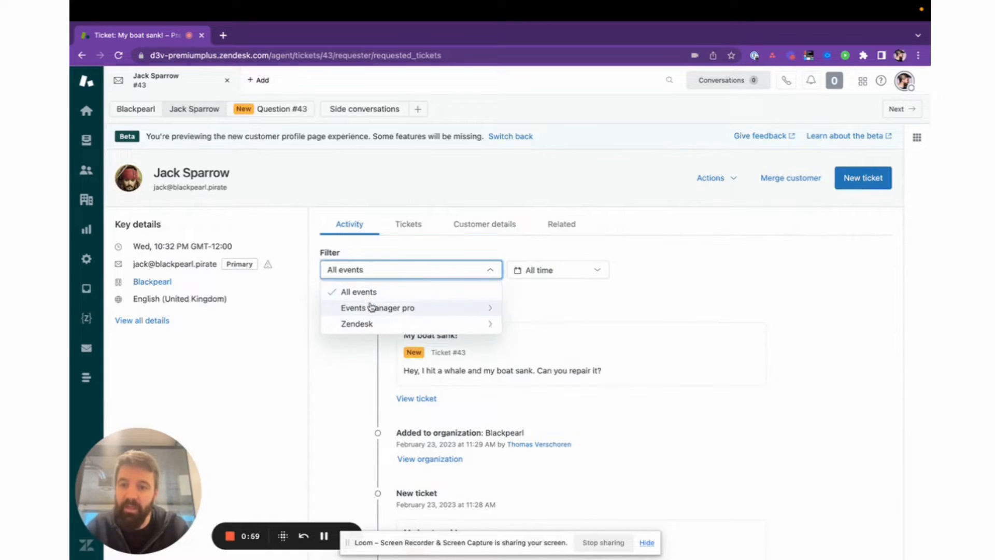
left_click(371, 307)
left_click(391, 330)
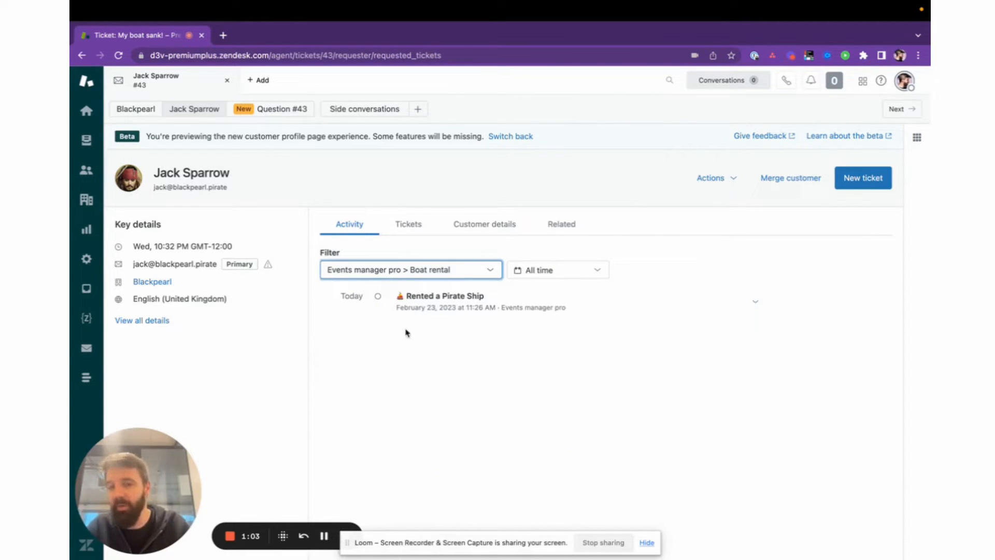
left_click(375, 277)
left_click(378, 345)
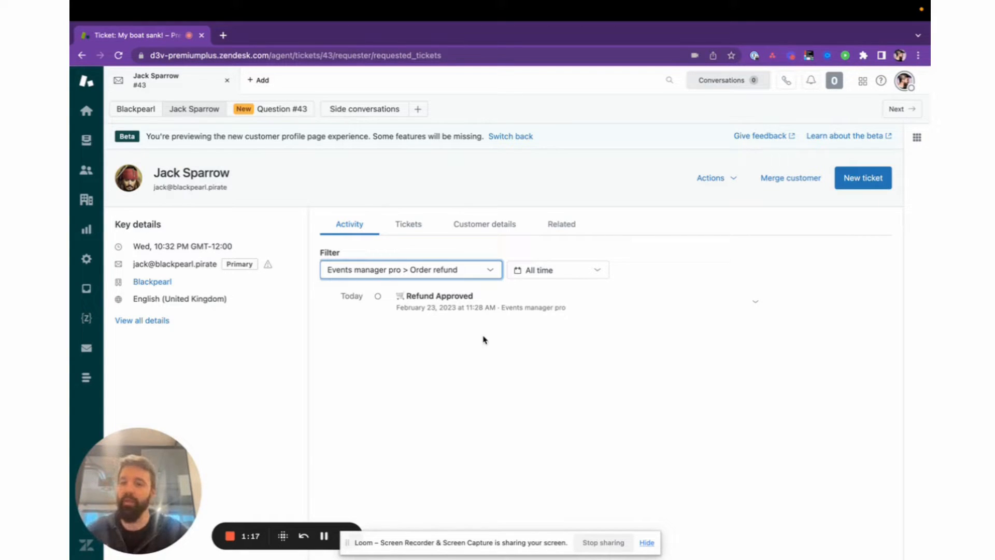
- In Event Manager Pro, add a text property named "Notes on rental" to the Boat Rental event type and save it
left_click(88, 381)
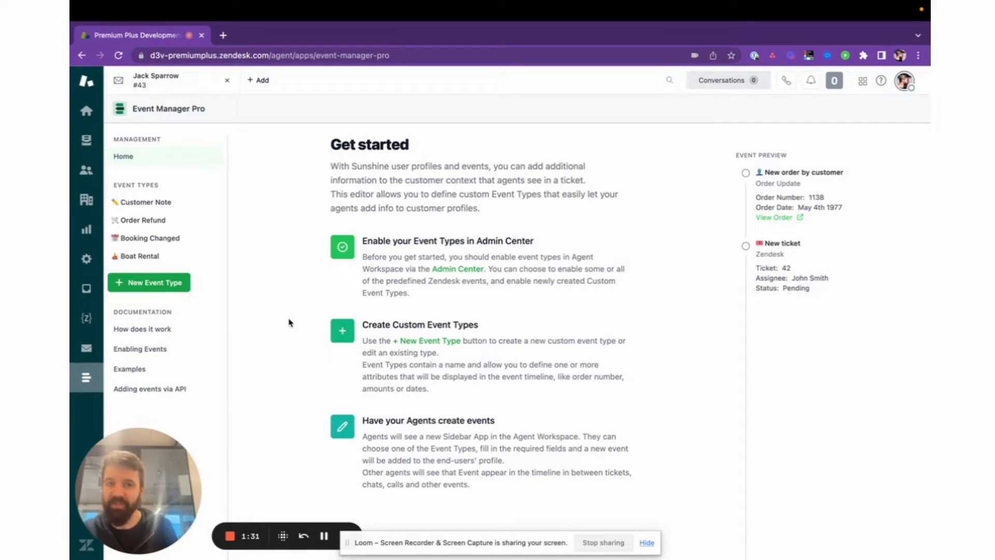
left_click(132, 256)
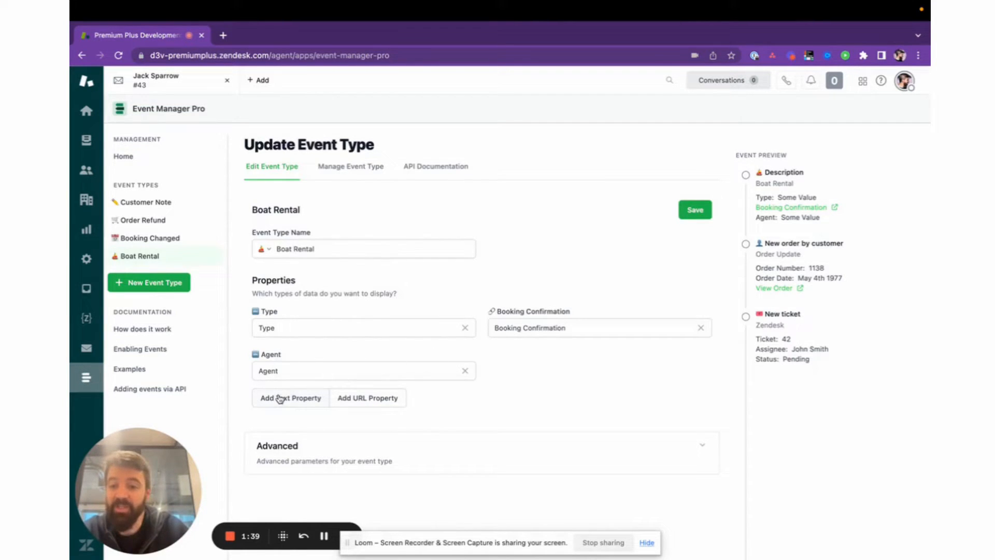
left_click(280, 399)
left_click(508, 373)
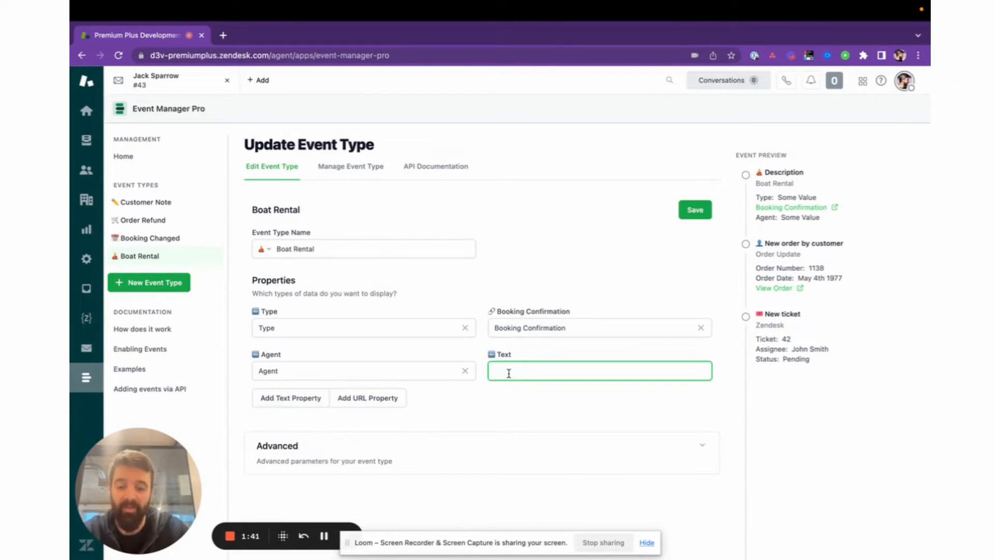
type("Notes on rental")
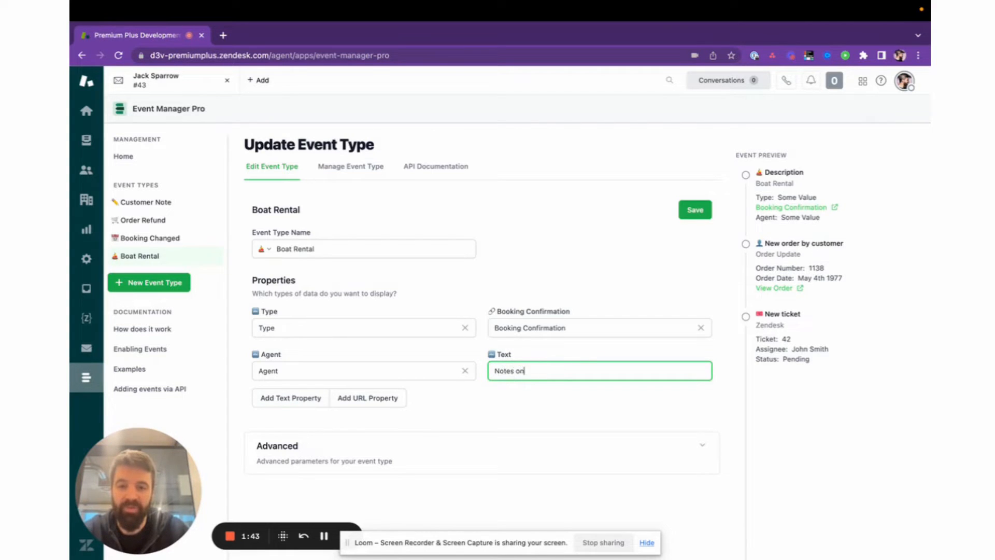
left_click(695, 213)
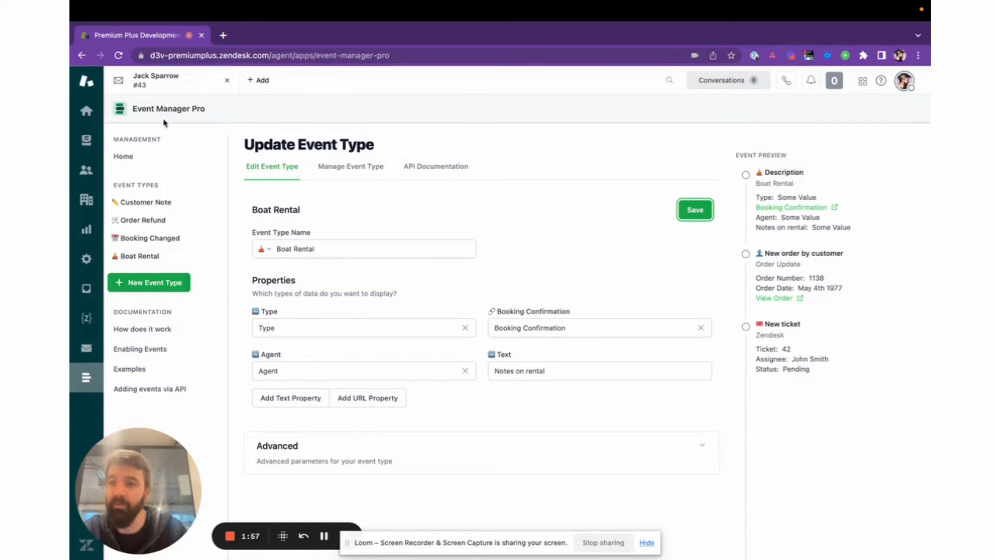
- Return to the customer's profile in the open ticket and reset the activity filter to All events
left_click(162, 79)
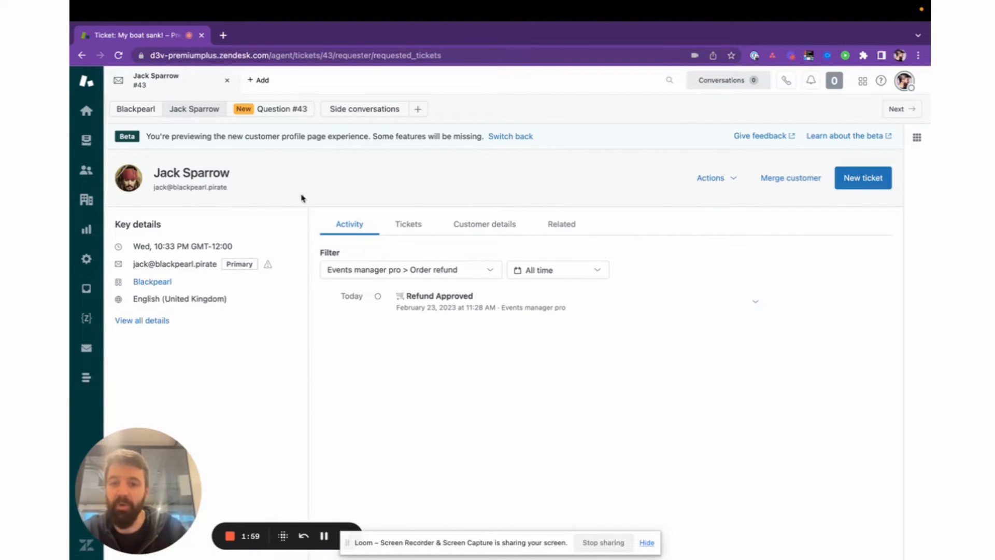
left_click(411, 272)
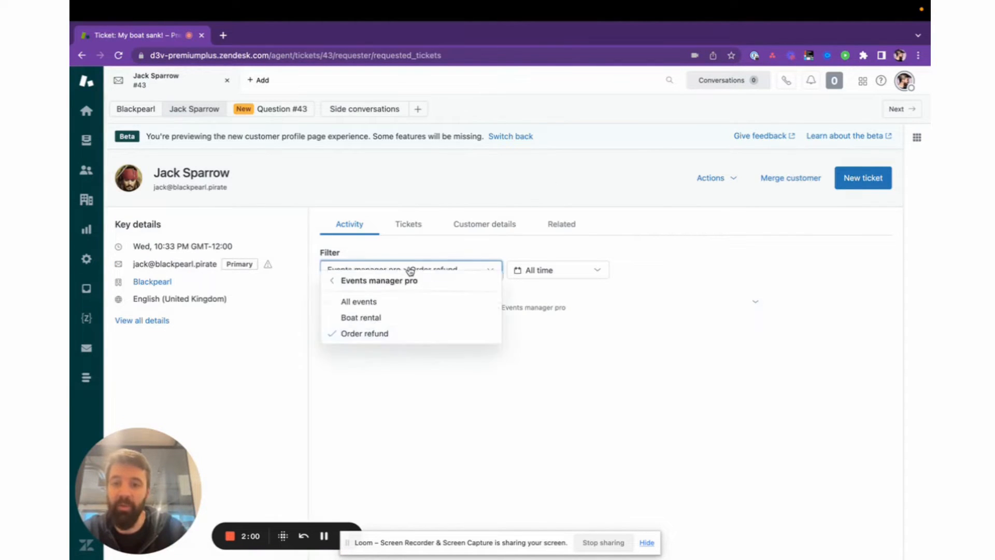
left_click(344, 292)
left_click(357, 292)
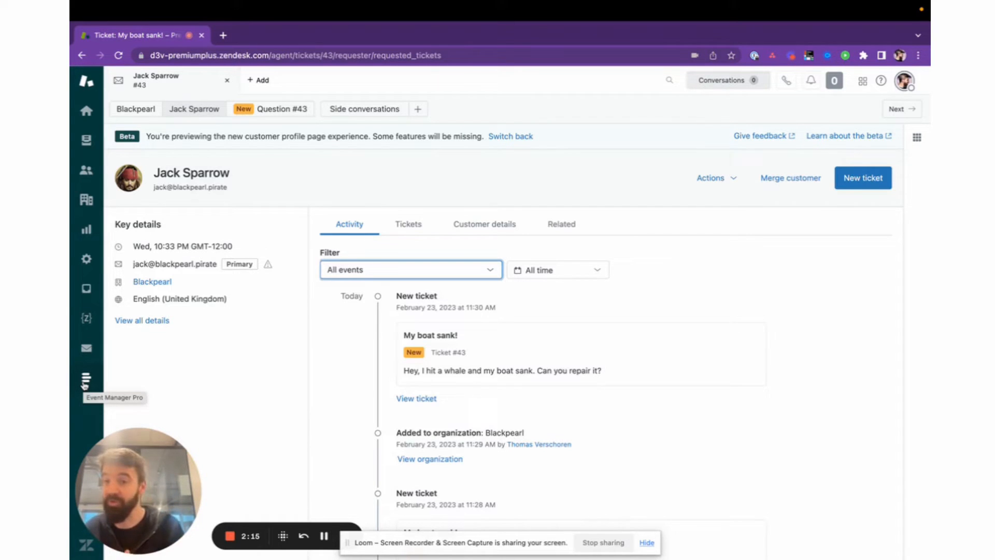
- Start a new event type in Event Manager Pro with the spouting whale emoji and the name "Repair Ship Log"
left_click(84, 382)
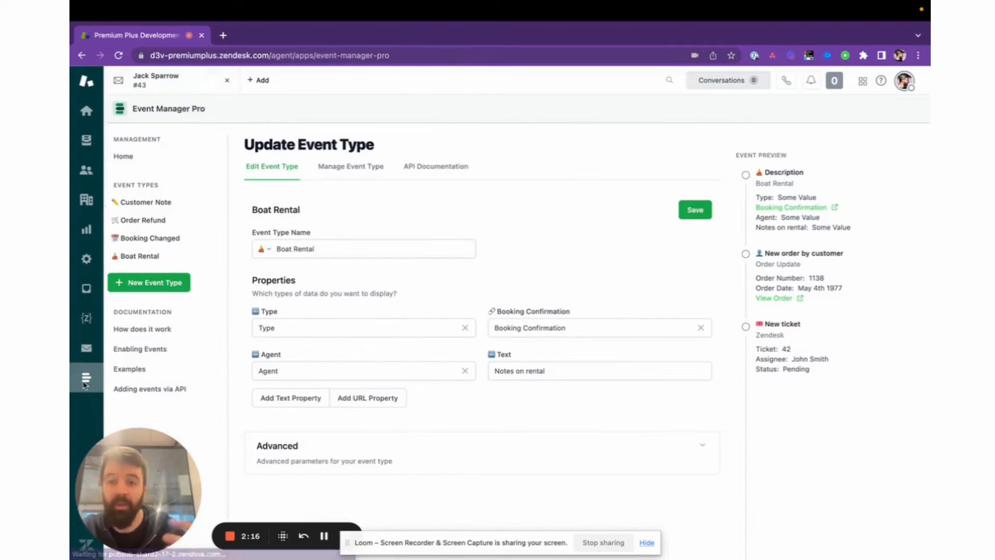
left_click(132, 284)
left_click(262, 221)
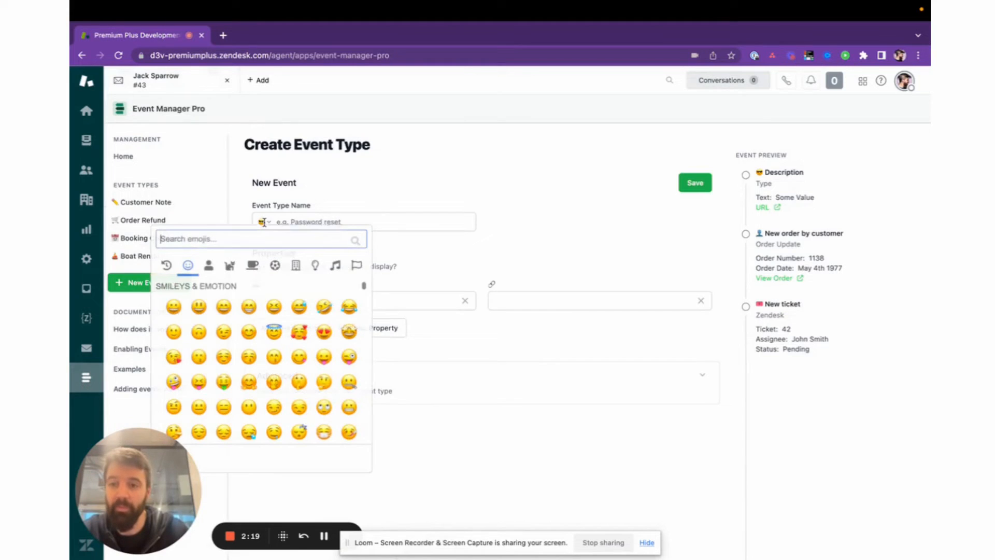
type("rea")
key("BackSpace")
key("BackSpace")
key("BackSpace")
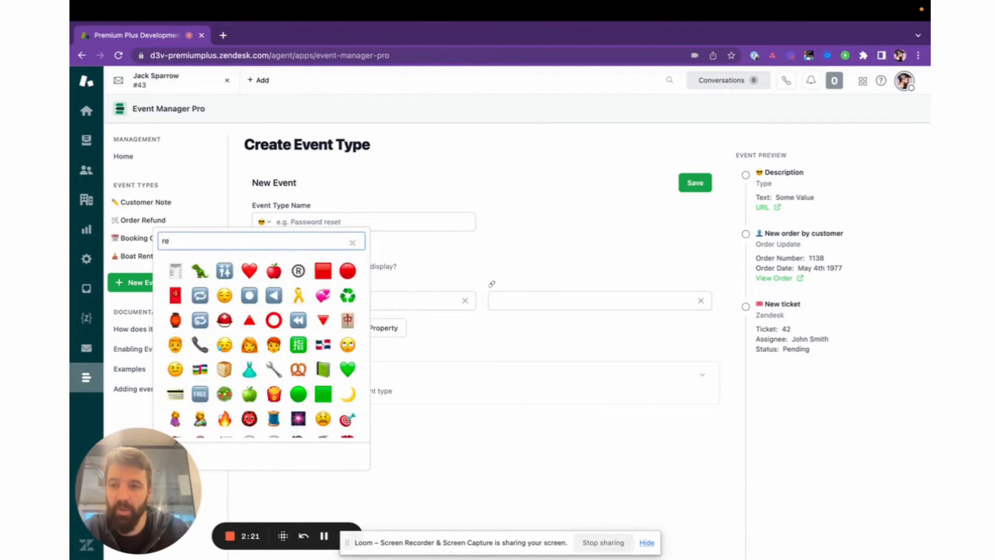
type("whal")
left_click(175, 270)
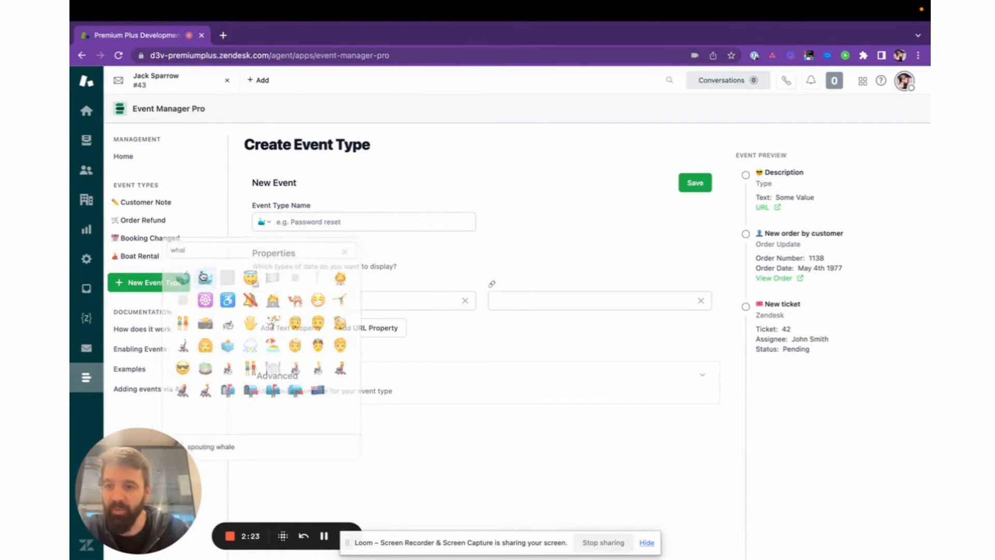
type("Repair Ship Log")
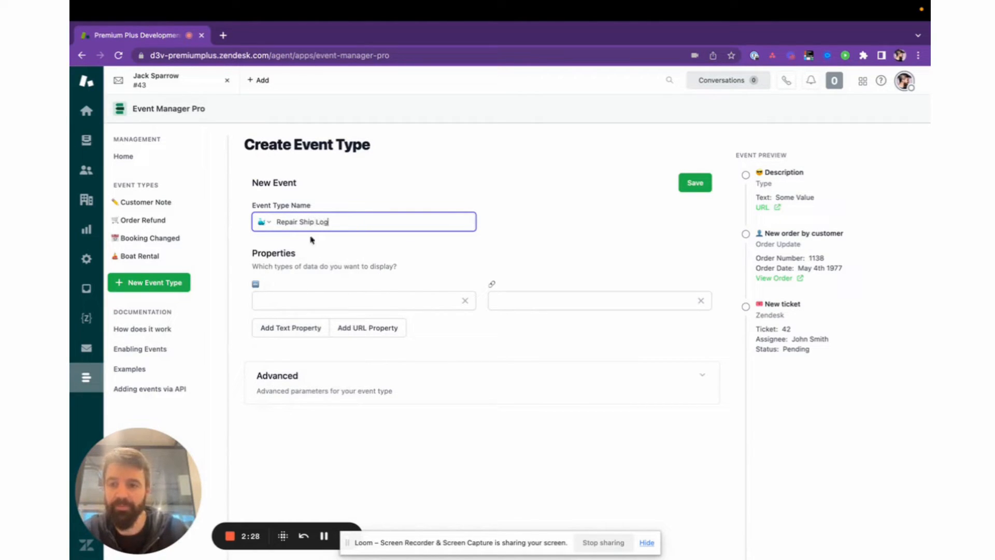
- Define the text properties "Repair Action" and "Cost" for the new event type, removing the empty URL property
left_click(305, 294)
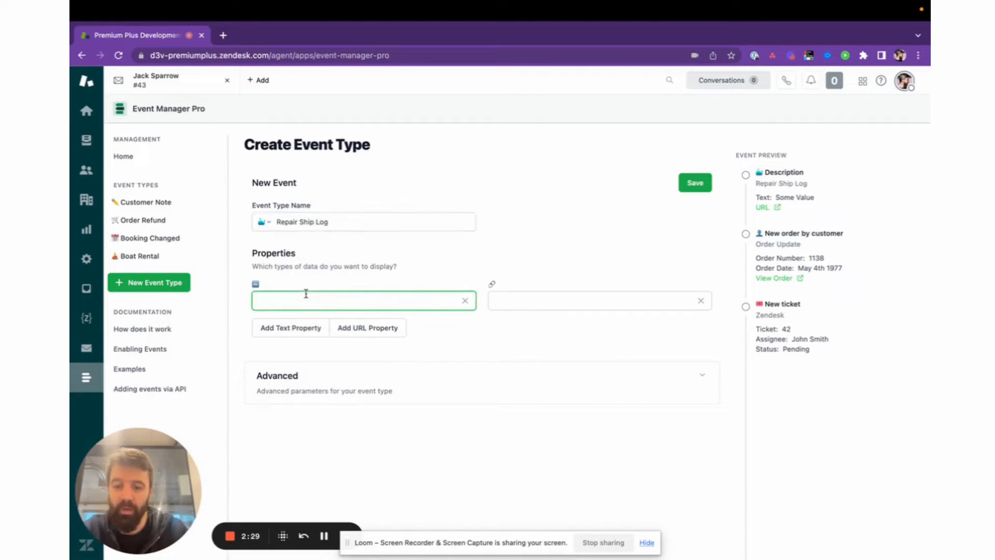
type("Repair Action")
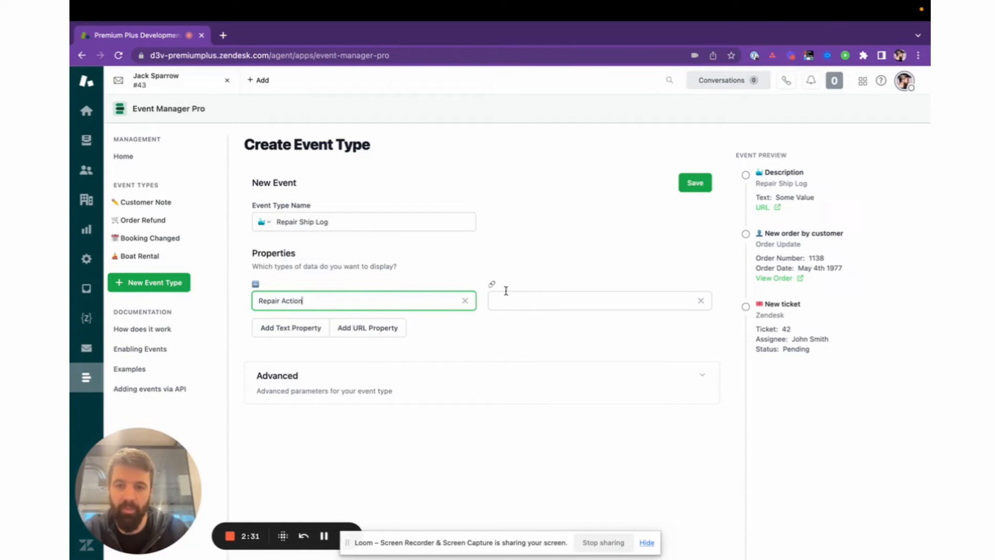
left_click(267, 328)
left_click(284, 343)
type("Cost")
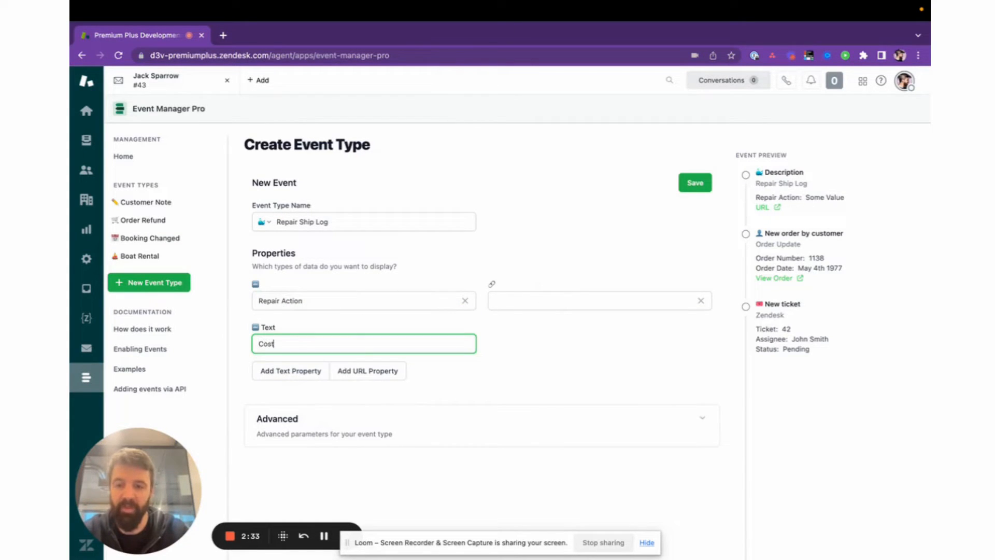
left_click(700, 302)
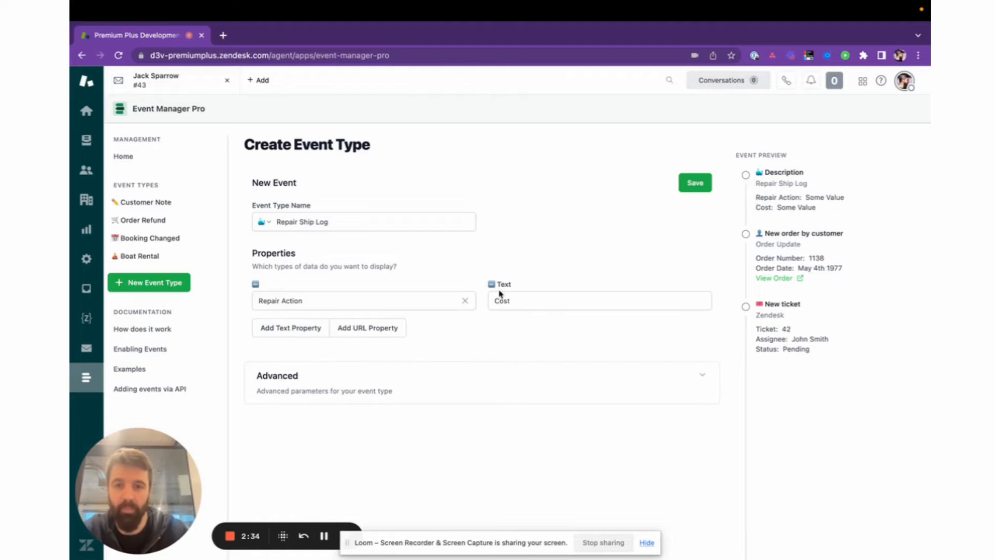
- Add a text property named "Approver" to the Repair Ship Log event type
left_click(280, 331)
left_click(287, 351)
type("A")
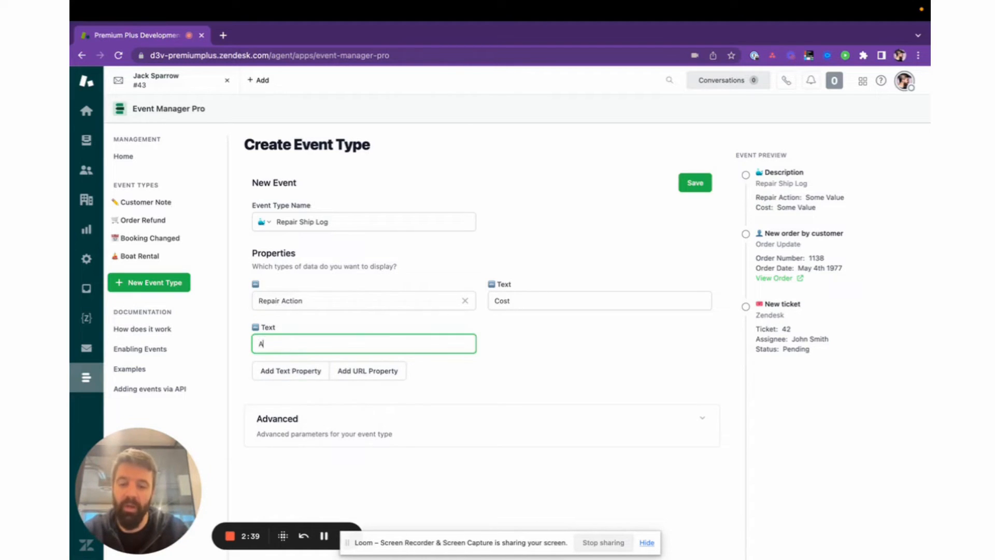
type("pprover")
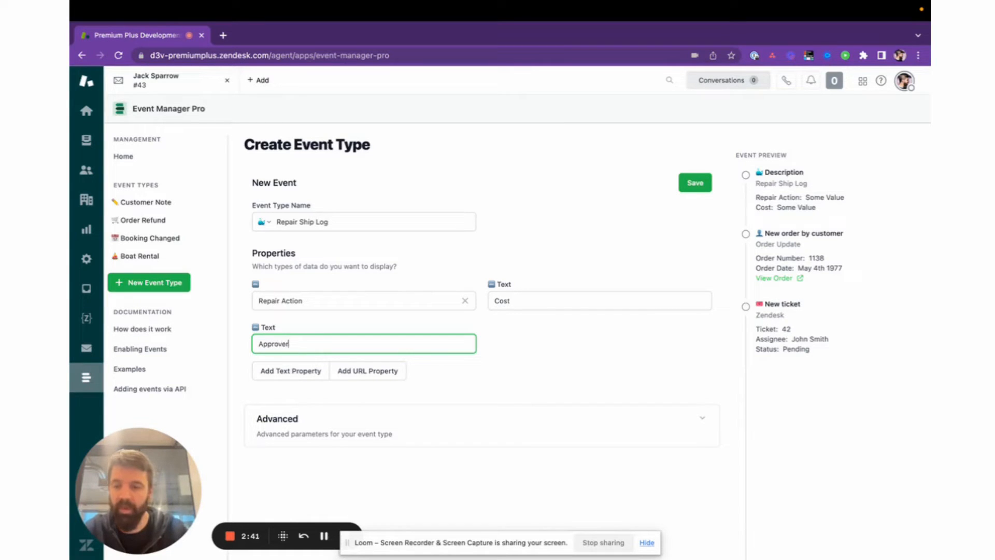
- Add a text property named "Date Fixed" and save the Repair Ship Log event type
left_click(289, 377)
left_click(540, 345)
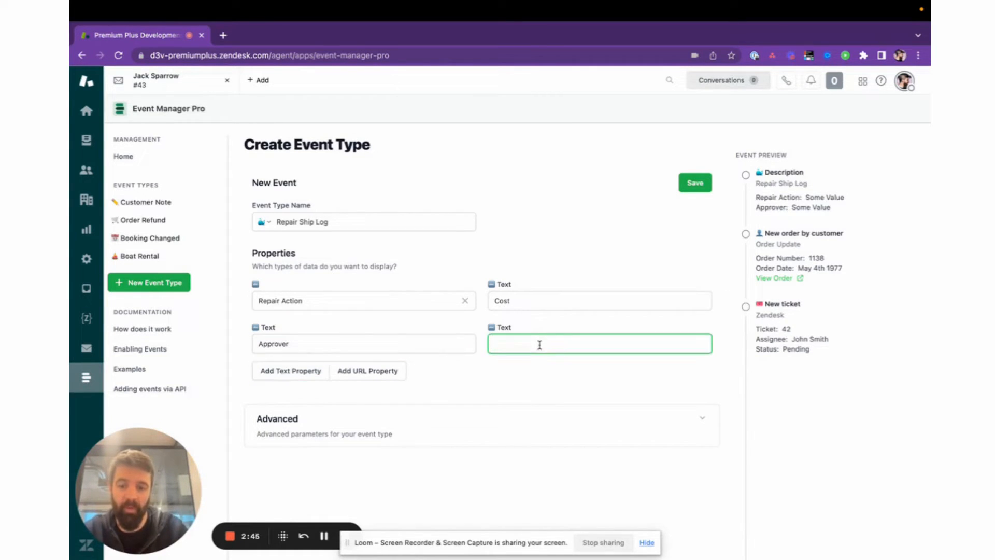
type("Date Fiuxed")
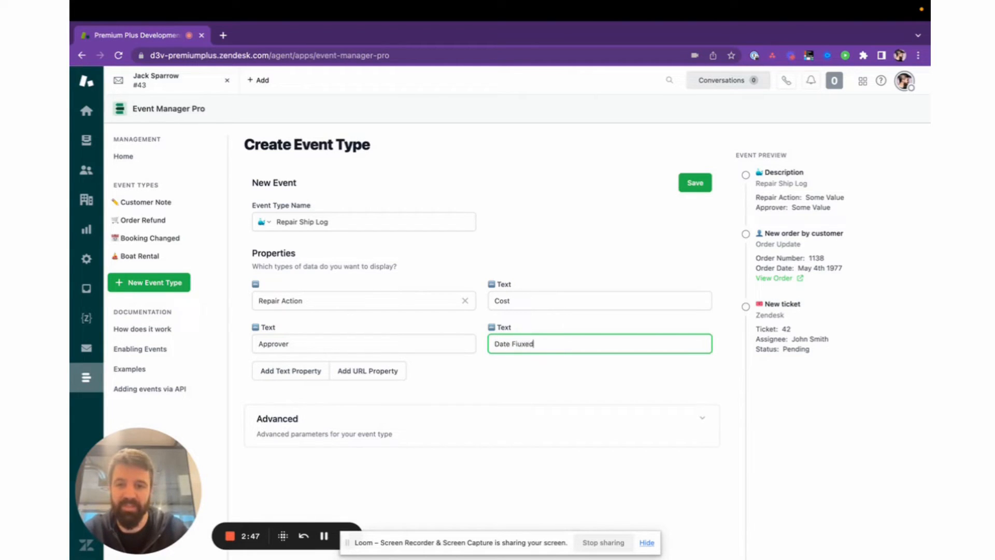
key("BackSpace")
left_click(583, 385)
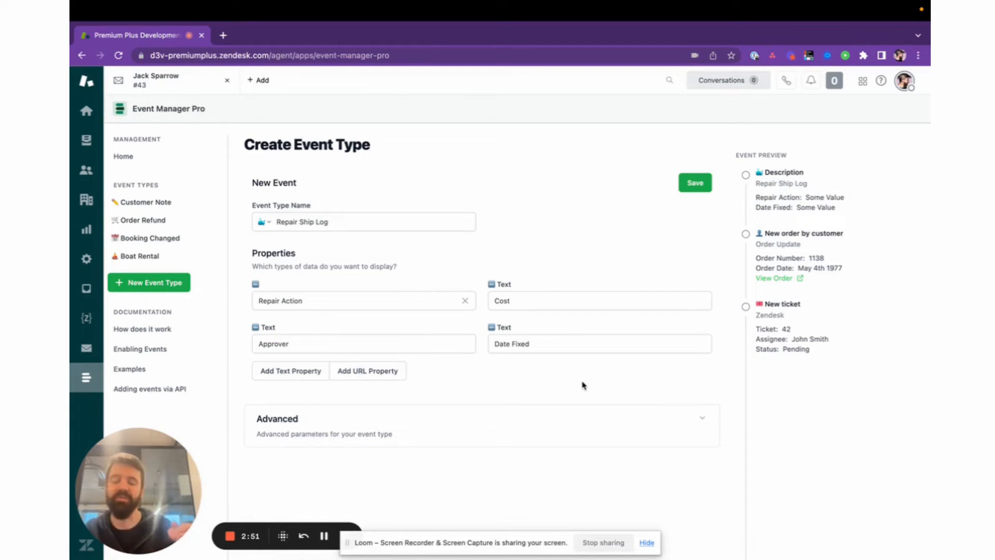
left_click(694, 187)
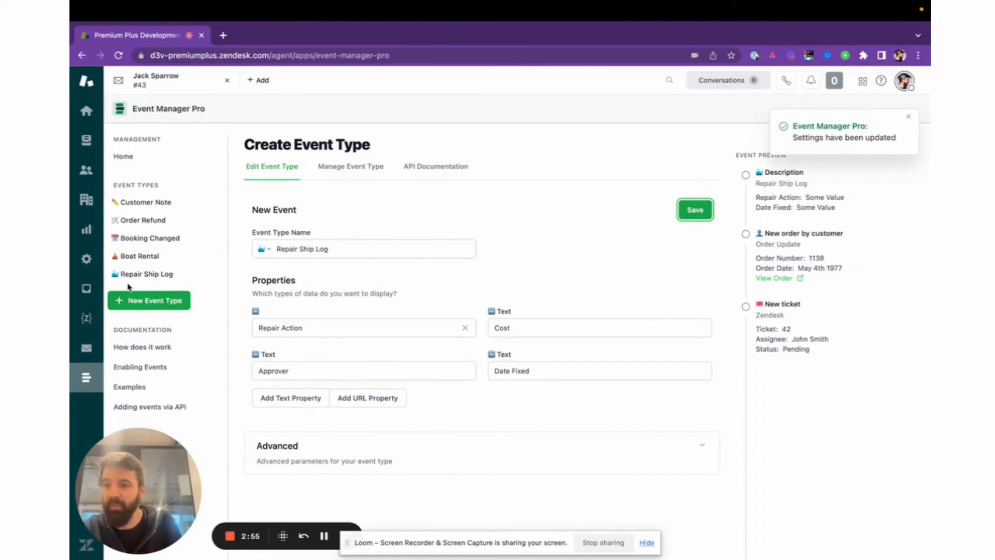
- Reopen the saved Repair Ship Log event type to check its properties, and return to the customer's profile in the ticket
left_click(172, 85)
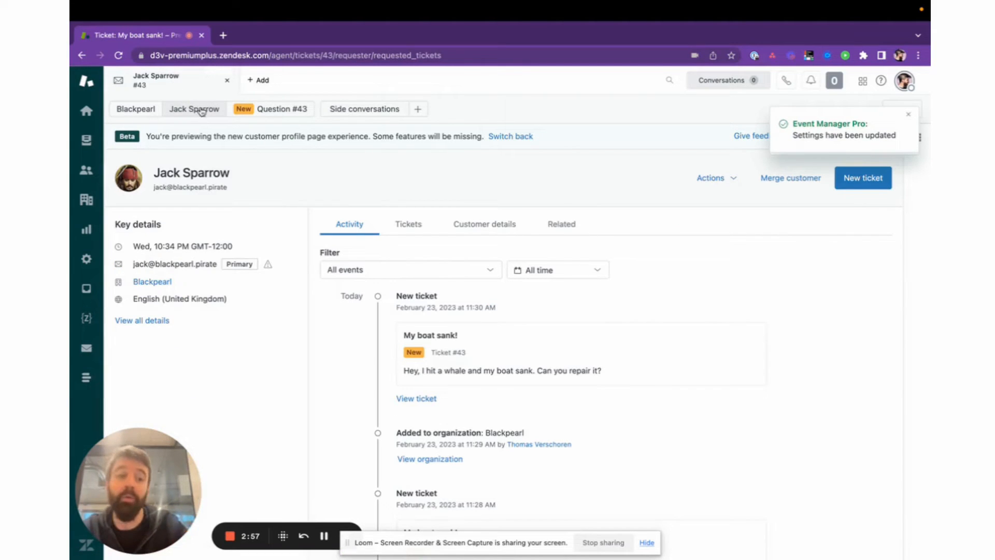
left_click(87, 377)
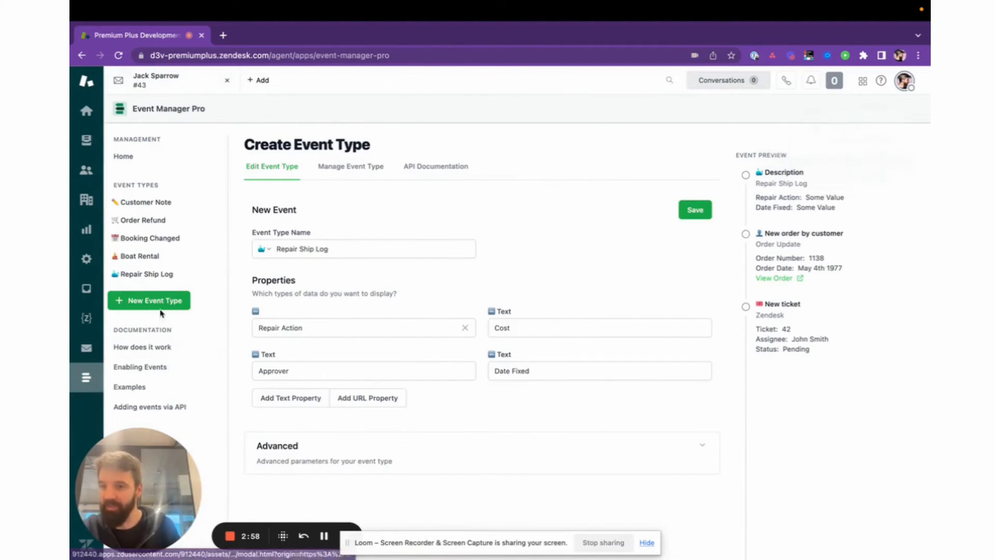
left_click(147, 274)
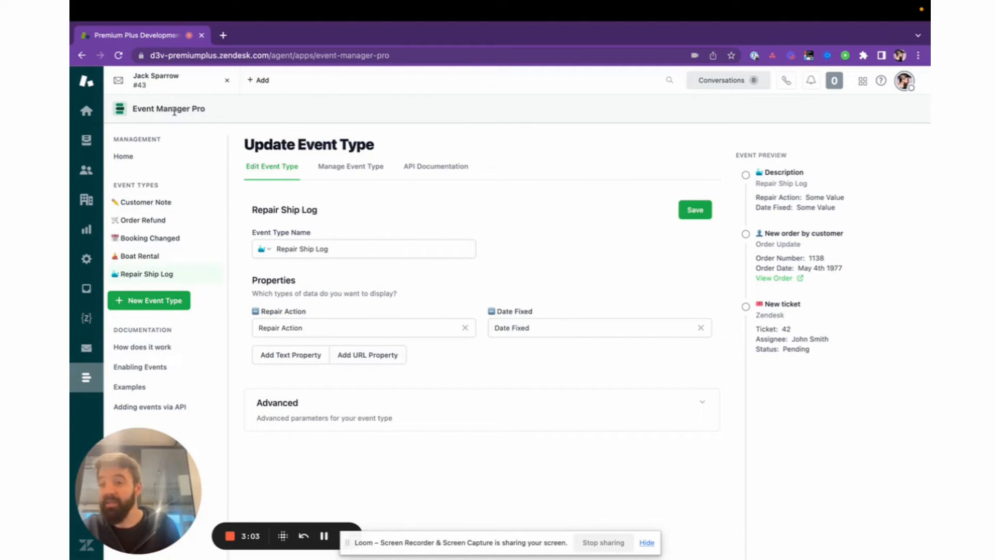
left_click(160, 85)
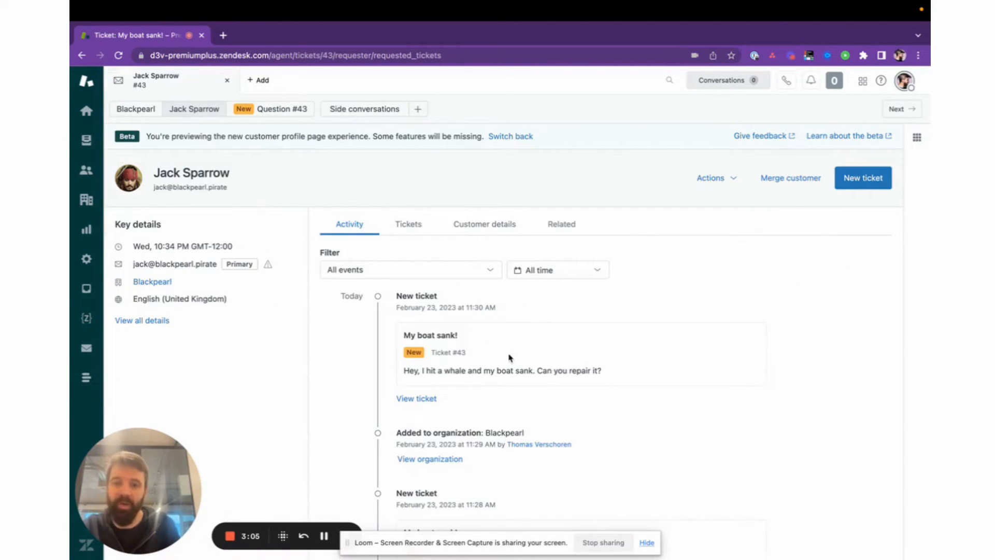
- Open the "My boat sank!" ticket from the Action Needed view and display its apps, reloading them
left_click(86, 140)
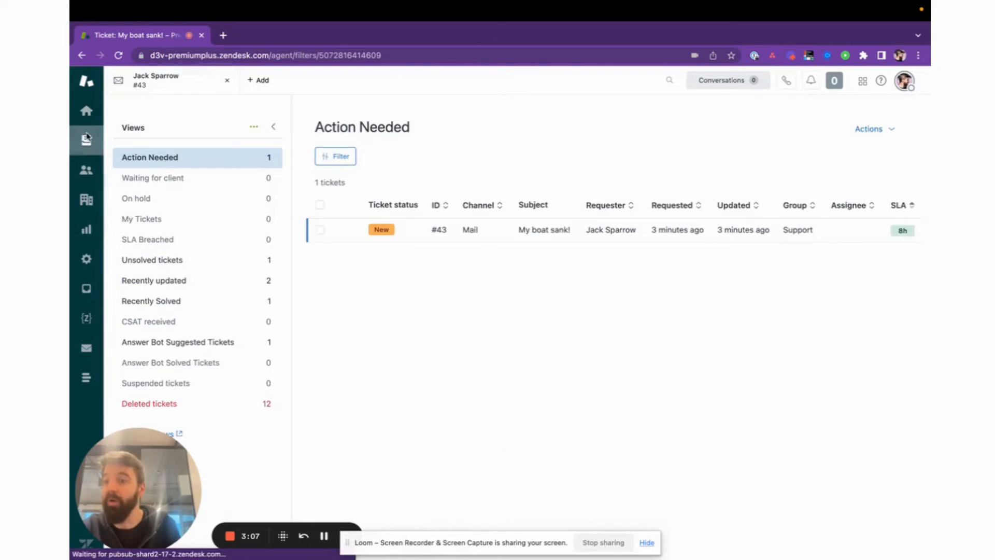
left_click(471, 229)
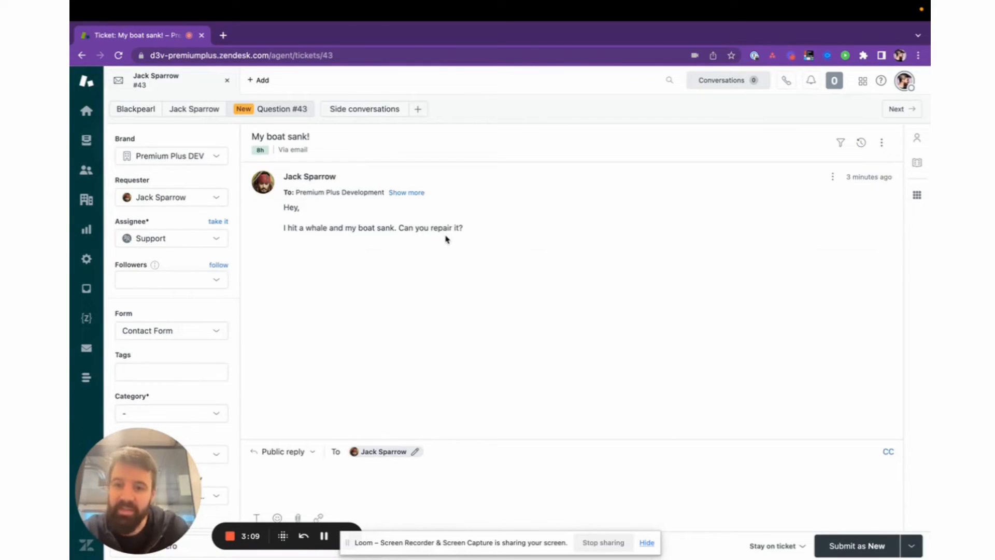
left_click(916, 196)
left_click(886, 143)
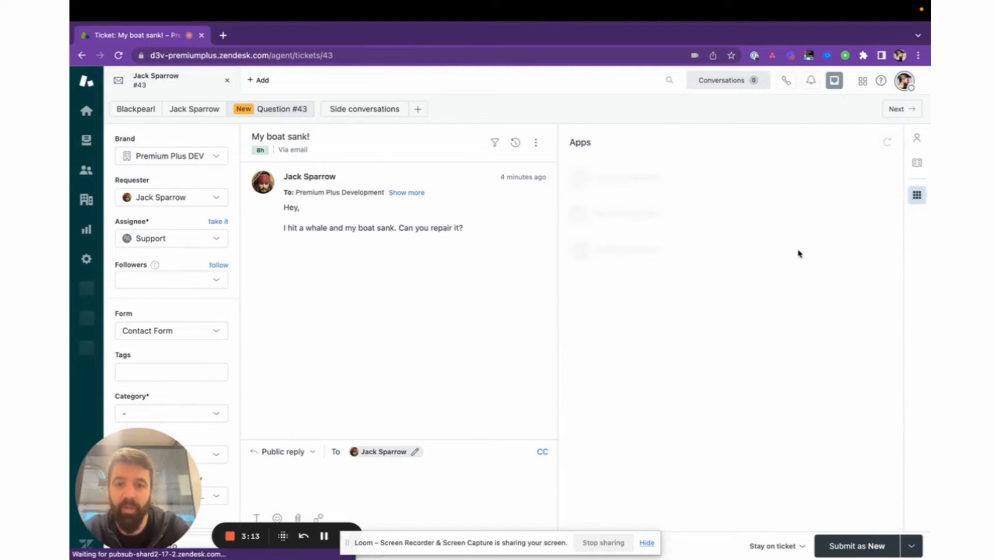
- Reply publicly with "Dear Pirate,", "We can schedule a repair" and "xyz" on separate lines, and submit the ticket as On-hold
left_click(335, 481)
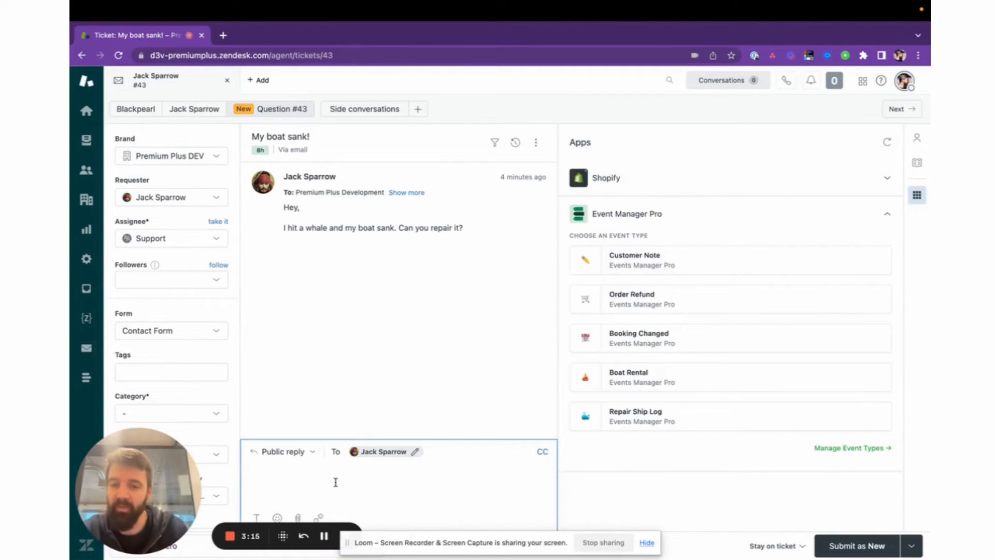
type("Dear Pirate,")
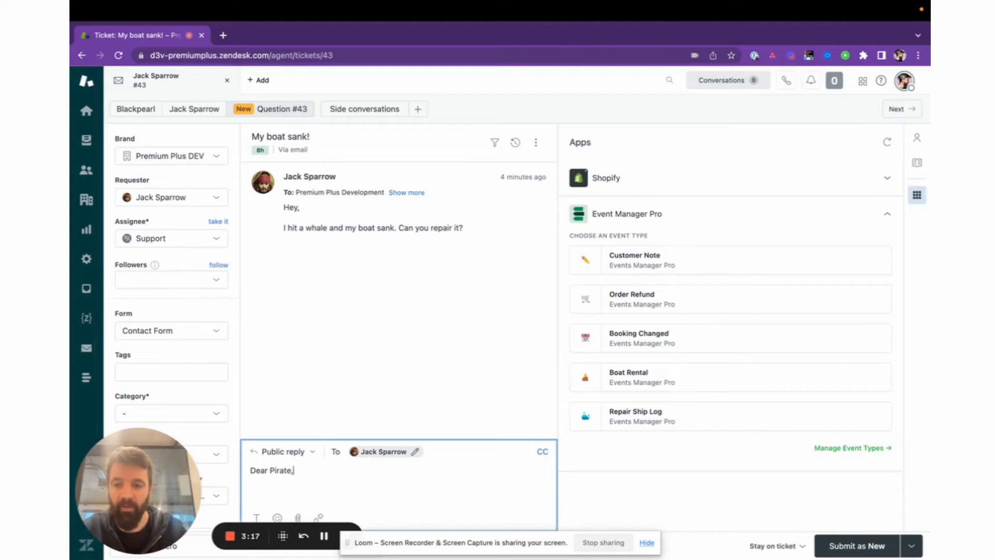
key("Return")
type("We can sche")
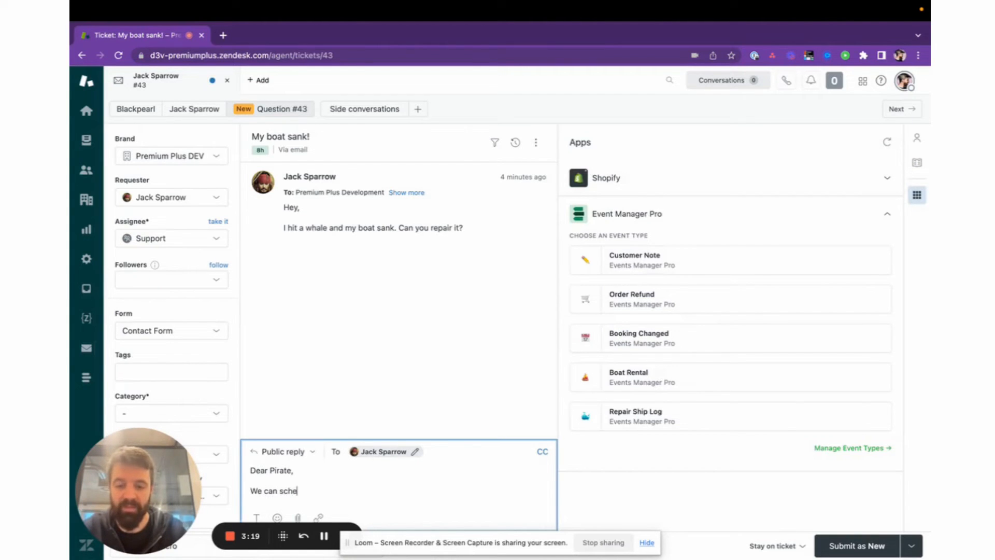
type("dule a repair")
key("Return")
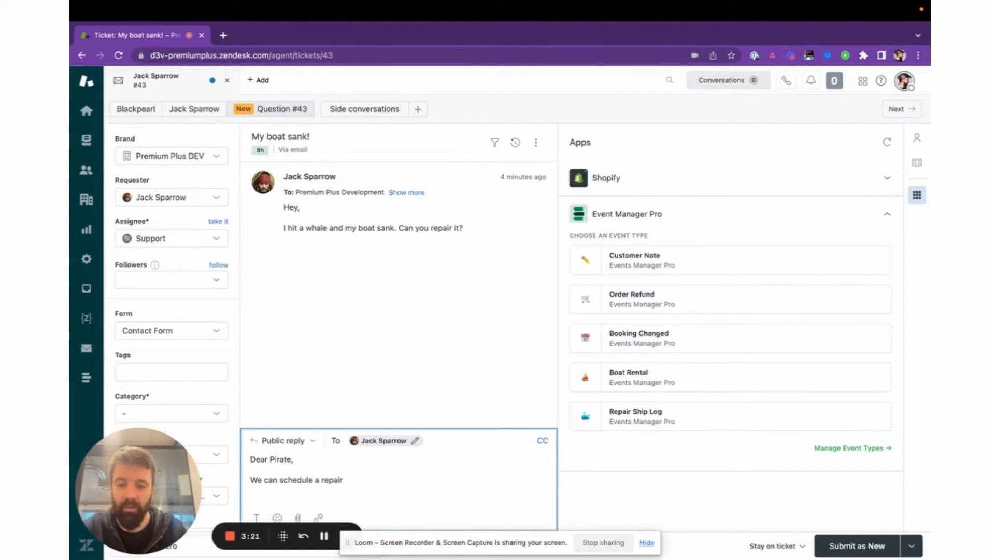
type("xyz")
key("Return")
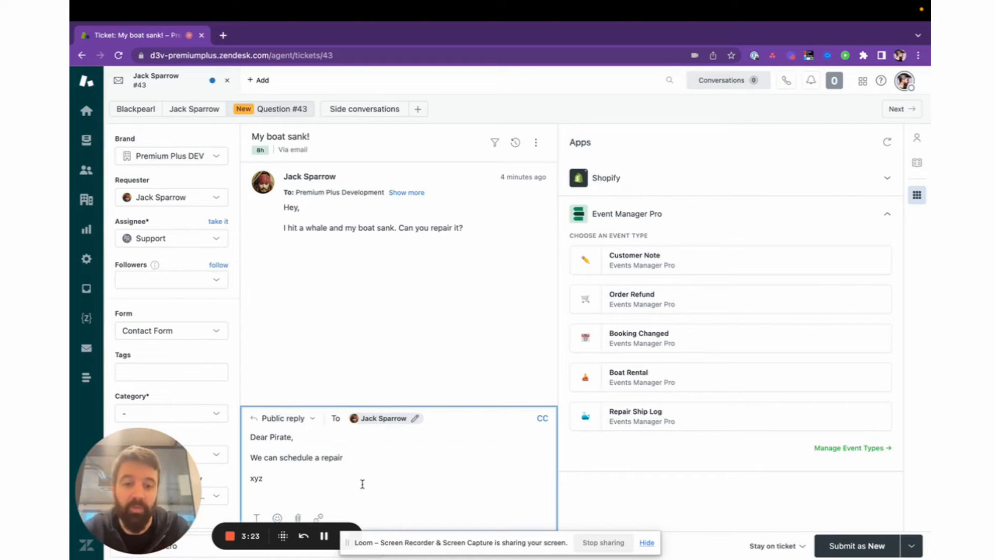
left_click(911, 545)
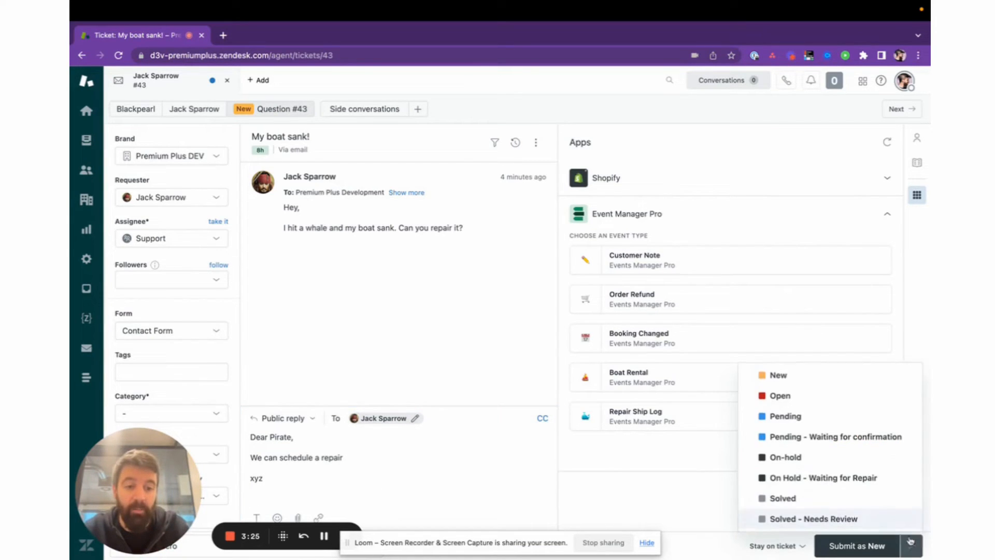
left_click(828, 457)
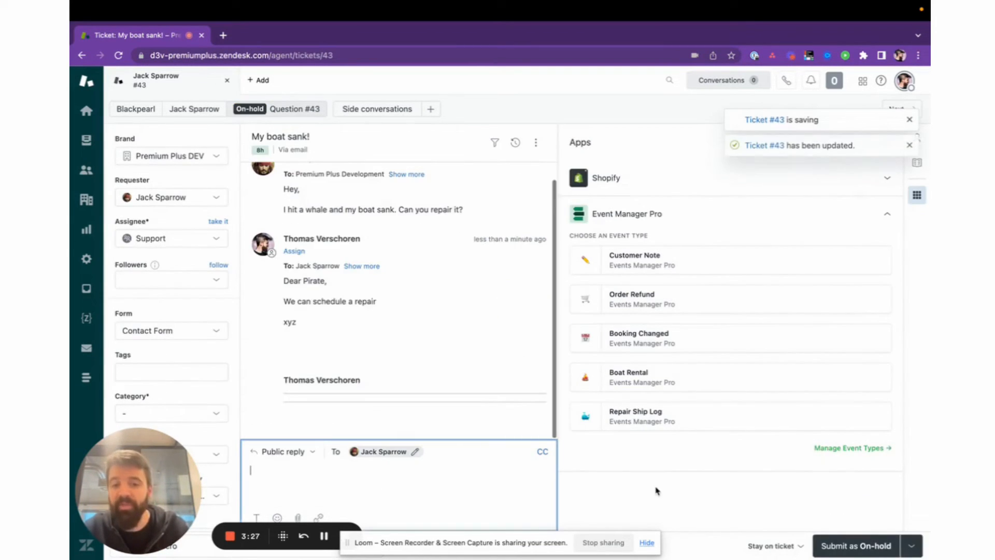
left_click(486, 478)
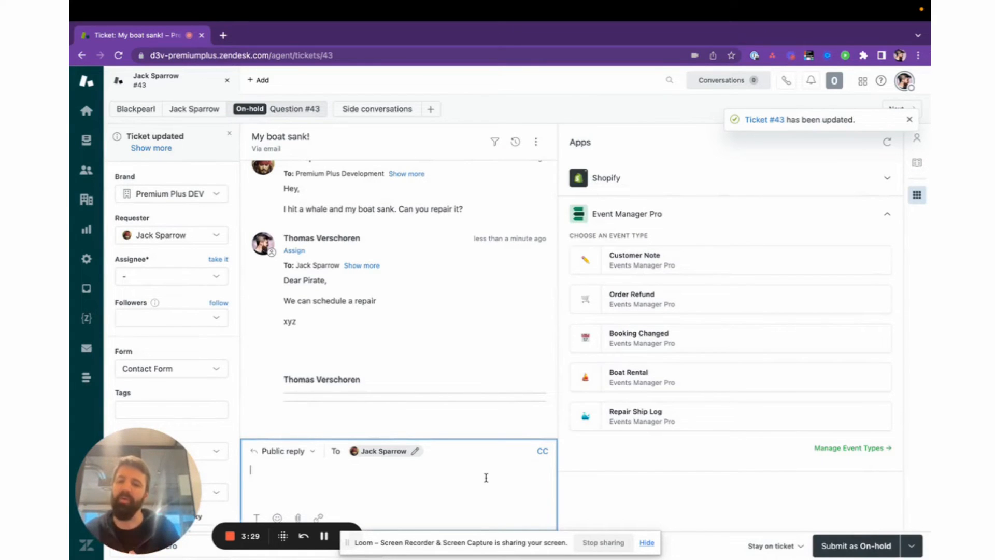
- Start a Repair Ship Log event for the ticket's customer with the description "Repair sunken ship"
left_click(628, 413)
left_click(596, 299)
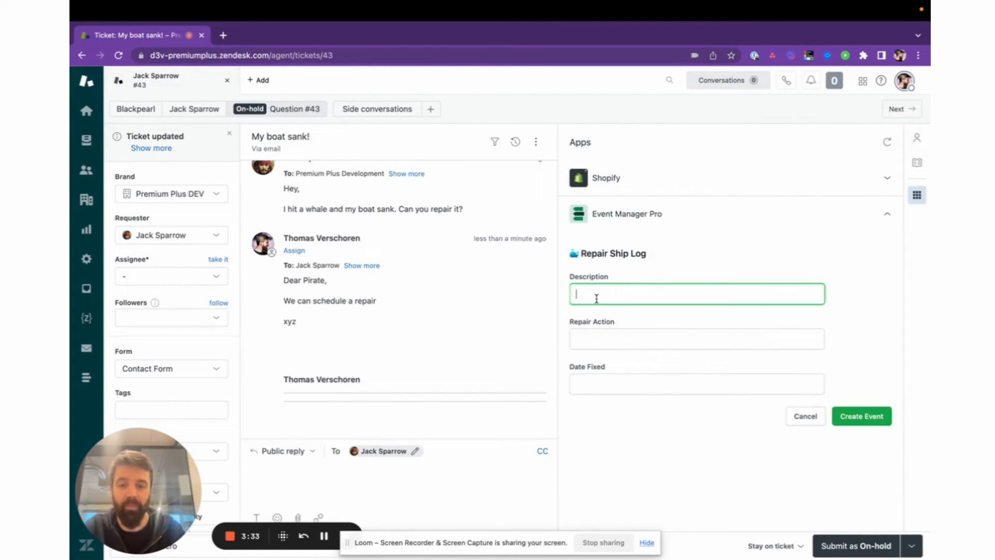
type("Fixed a")
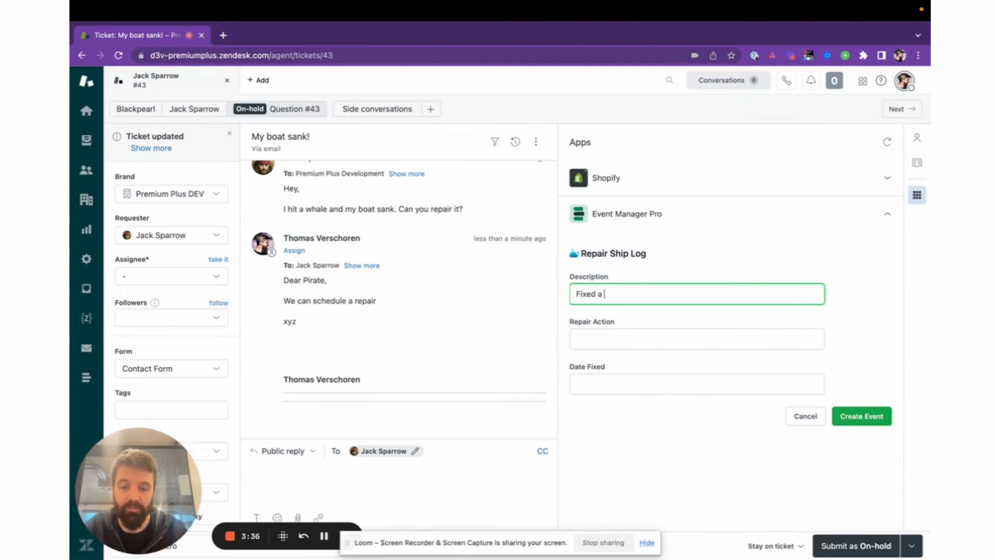
key("super+a")
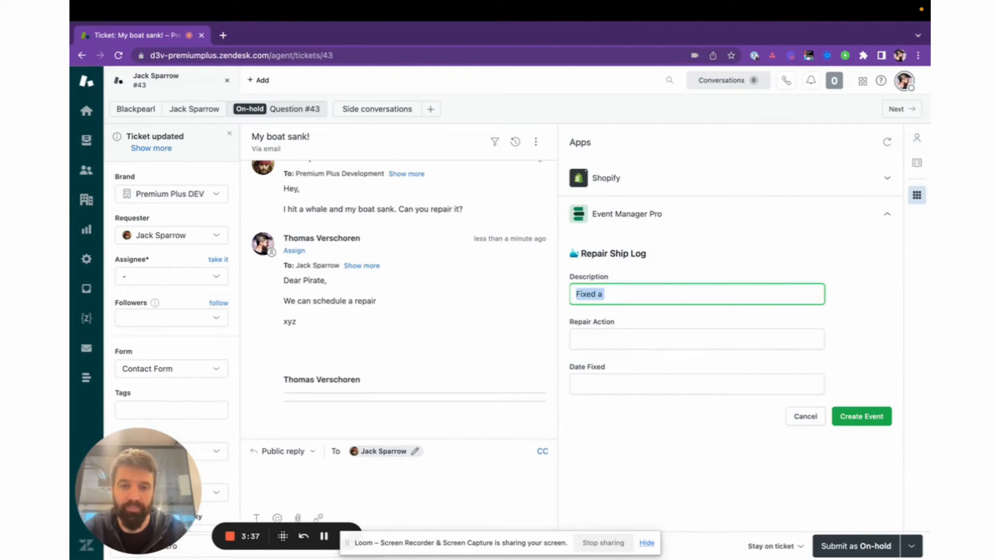
type("Repair ")
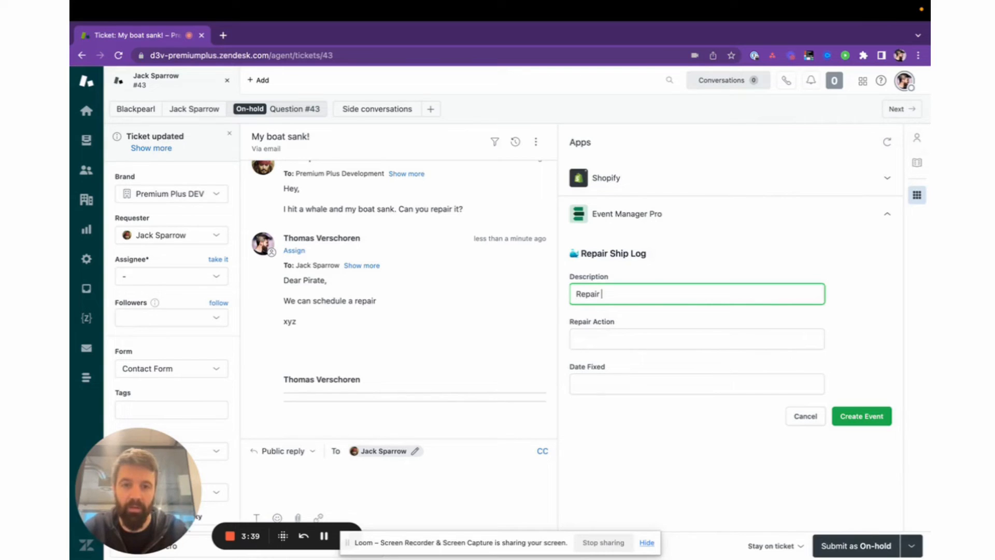
type("sank ship")
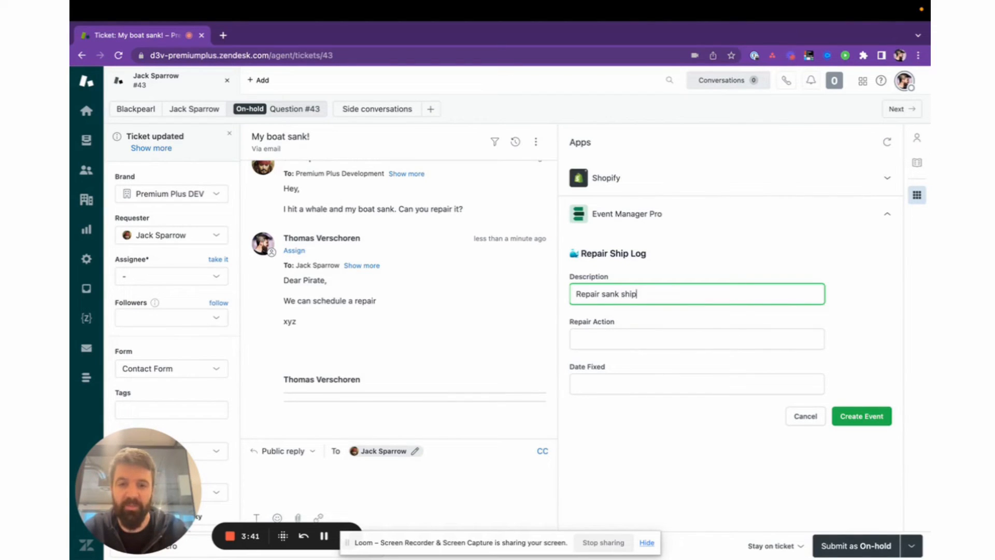
double_click(609, 295)
type("sunken")
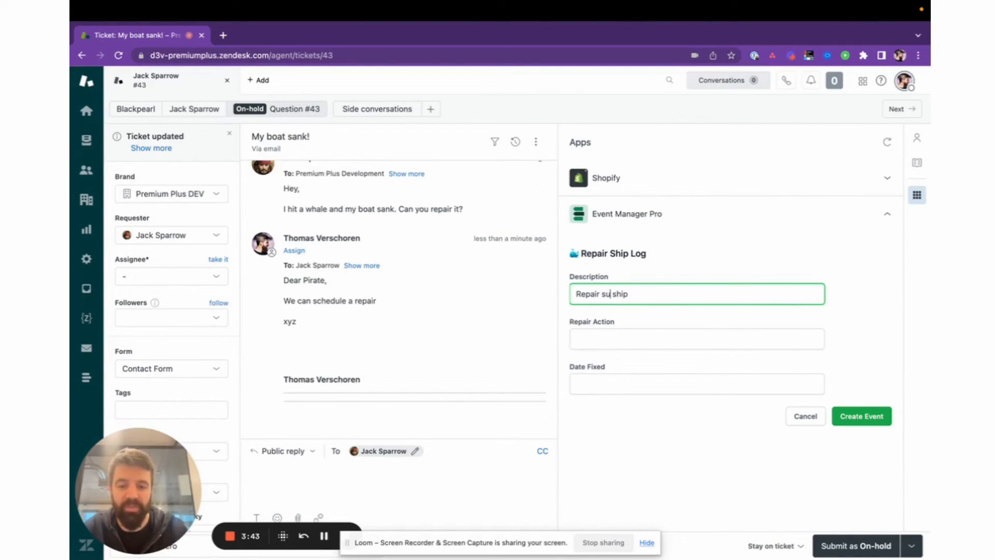
- Enter "Fixed a big hole" as the repair action and "23/2" as the date fixed, and create the event
left_click(597, 341)
type("Fixed a big hole")
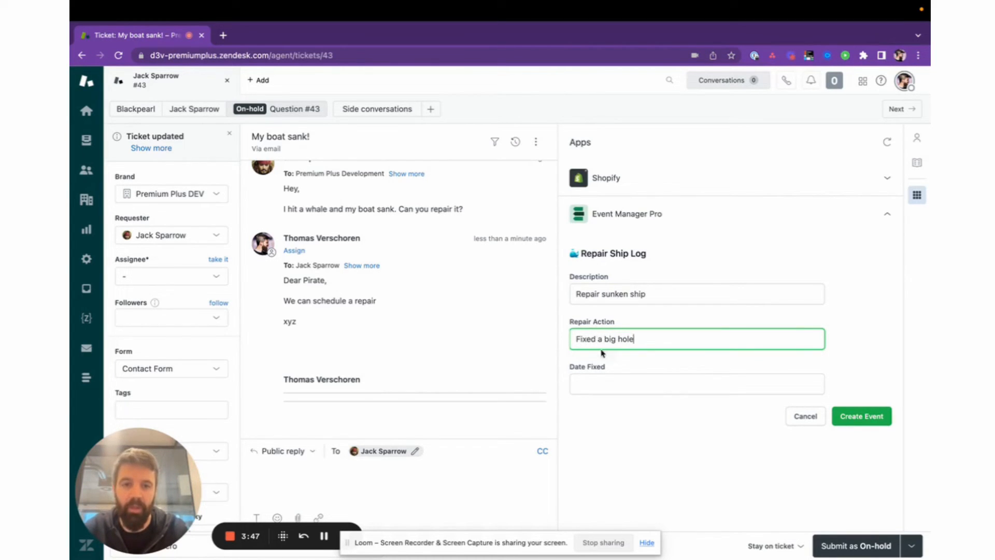
left_click(598, 383)
type("23")
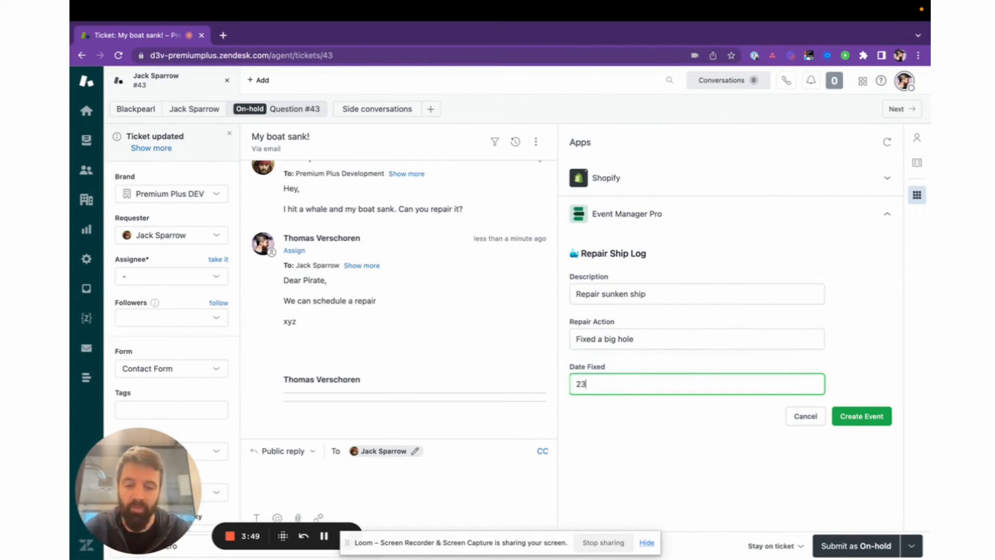
type("/2")
left_click(854, 417)
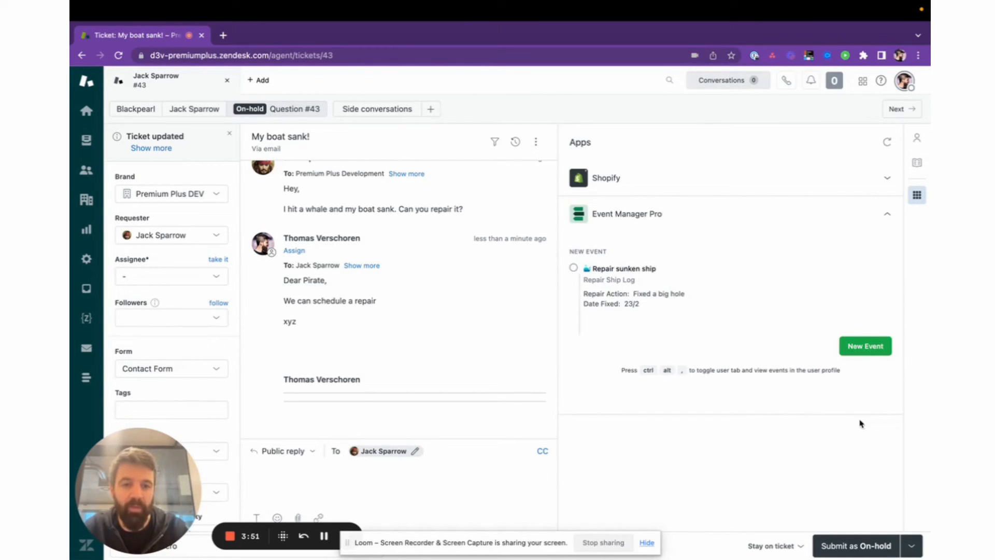
- Refresh the customer's interactions beside the ticket and view the details of the "Repair sunken ship" event
left_click(916, 137)
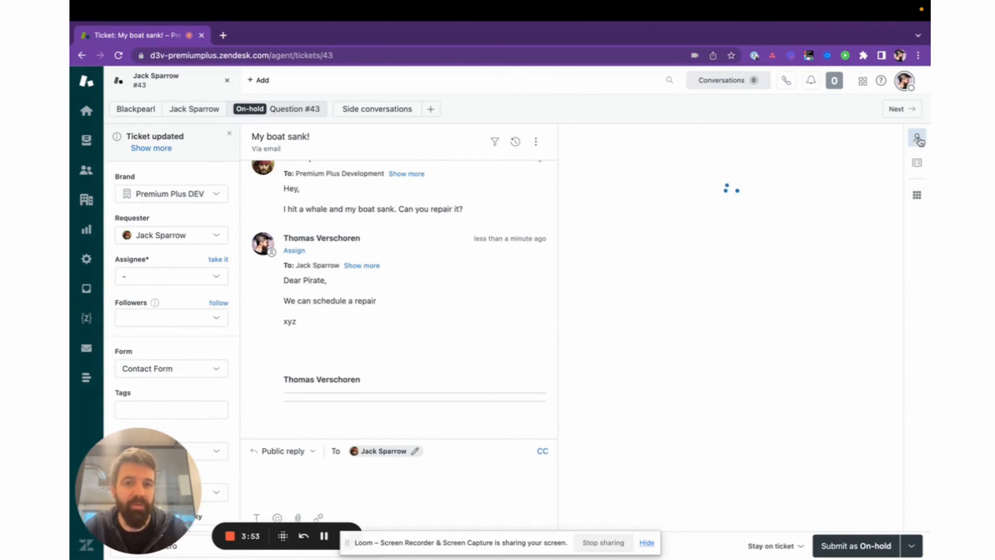
mouse_move(690, 330)
left_click(867, 284)
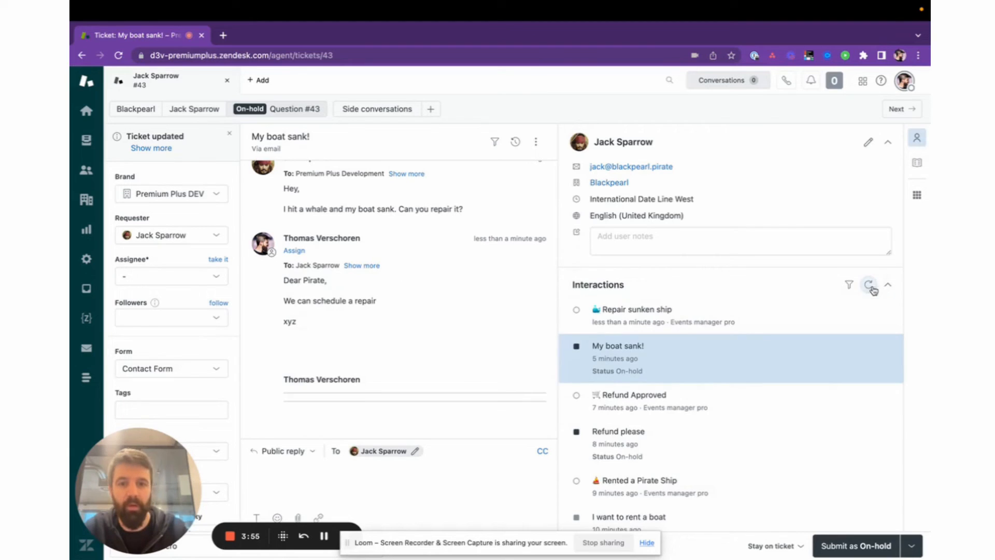
mouse_move(656, 313)
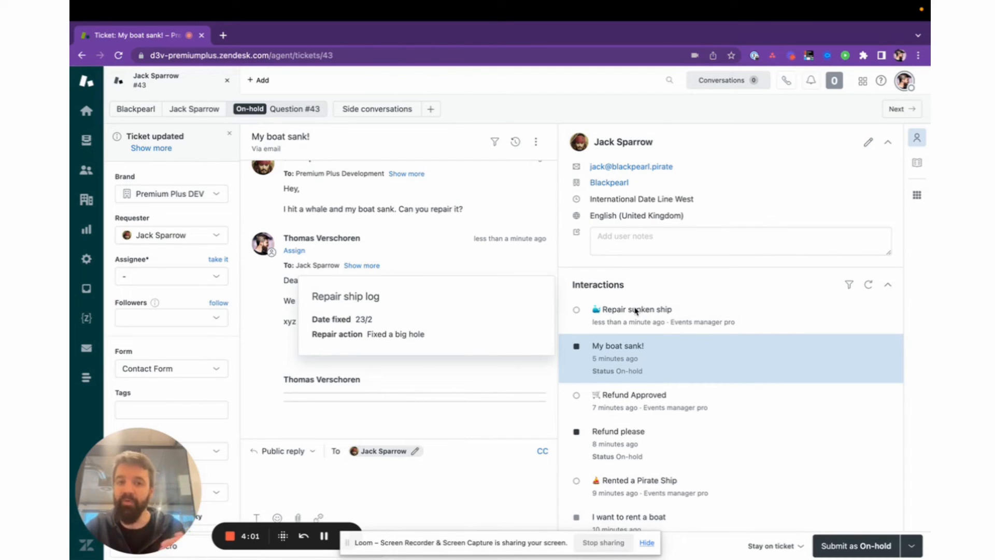
- Open the customer's profile and look at the Events manager pro options in the activity event filter, leaving it unchanged
left_click(214, 116)
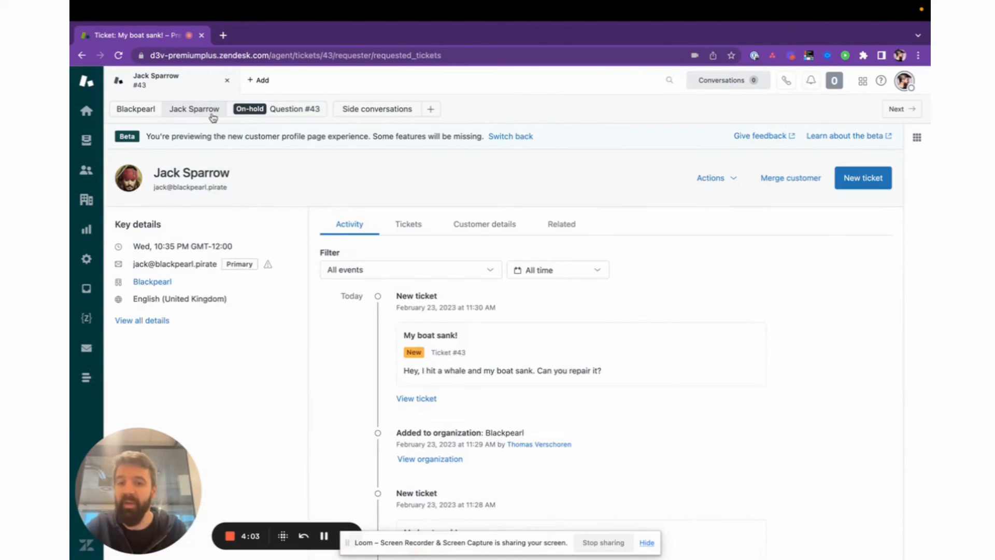
left_click(415, 270)
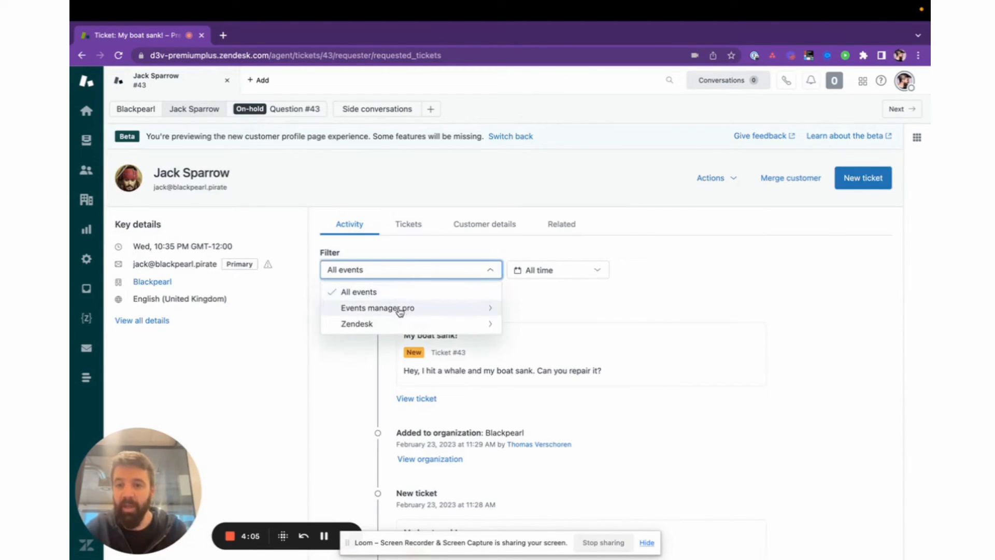
left_click(399, 308)
left_click(244, 347)
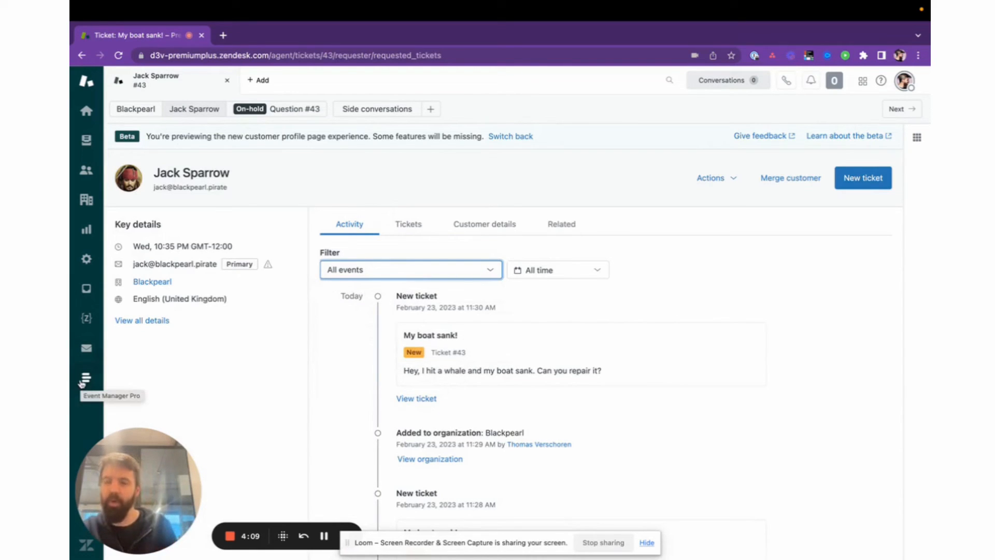
- Return to the ticket and create a Customer Note event described "Beware, this is a pirate!!" with the agent's first name
left_click(280, 109)
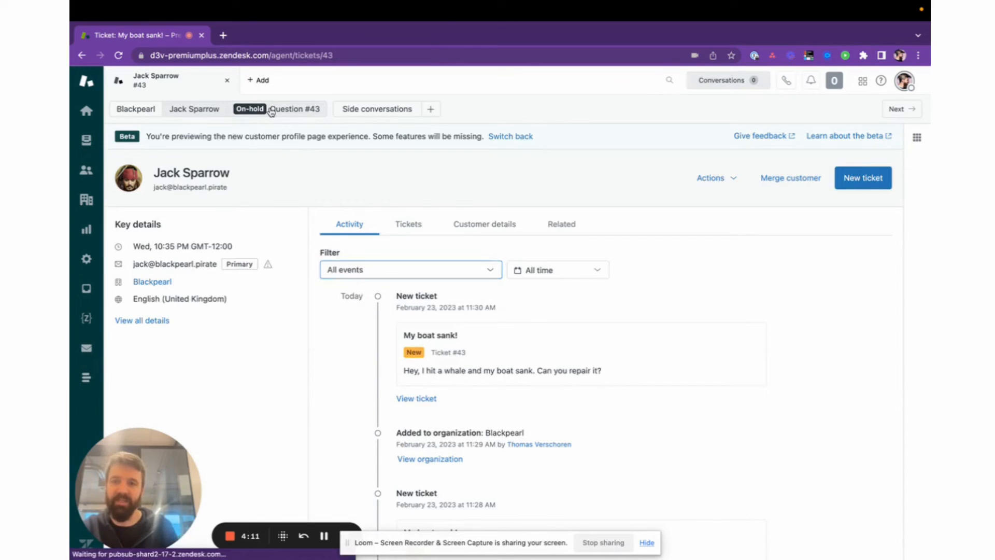
mouse_move(690, 336)
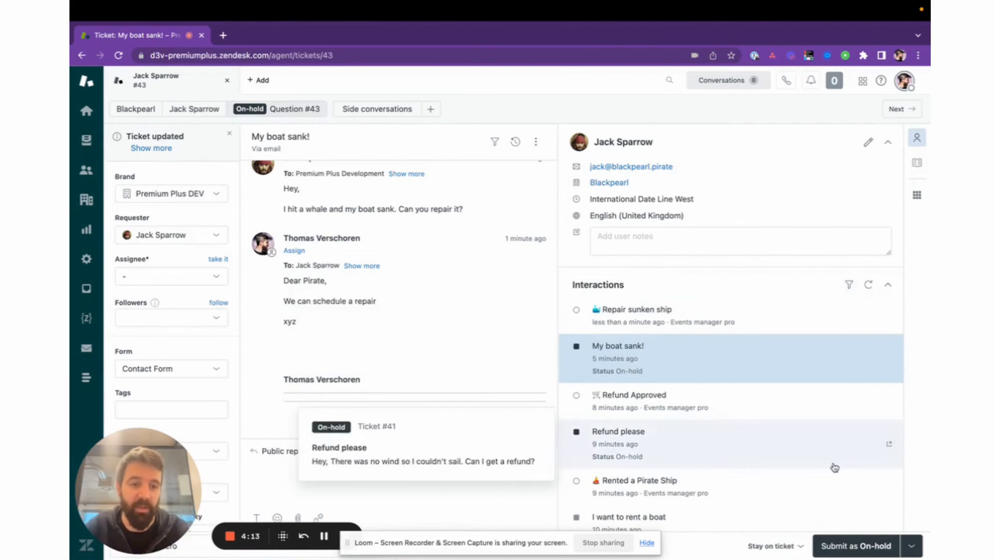
left_click(917, 196)
left_click(844, 356)
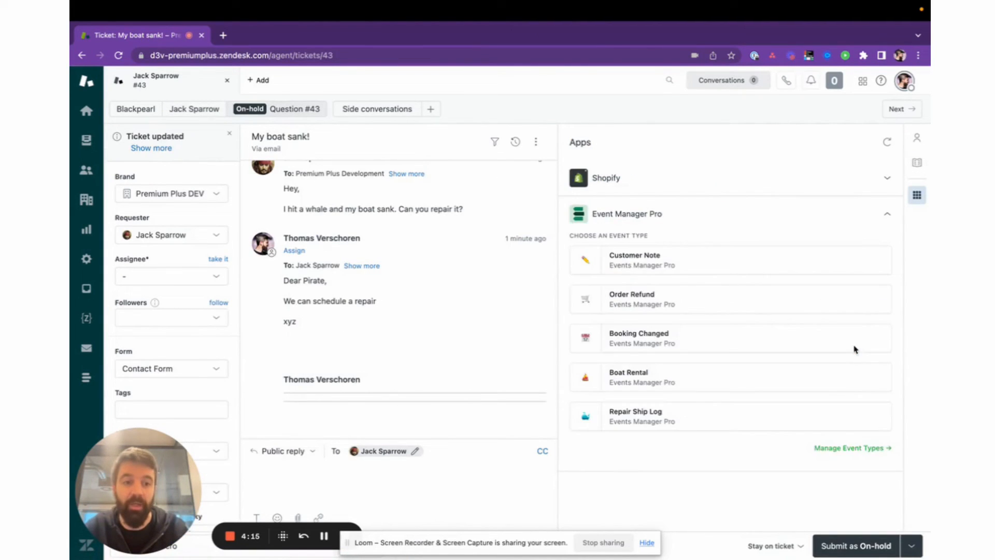
left_click(644, 261)
left_click(622, 291)
type("Beware, this is a pirate!!")
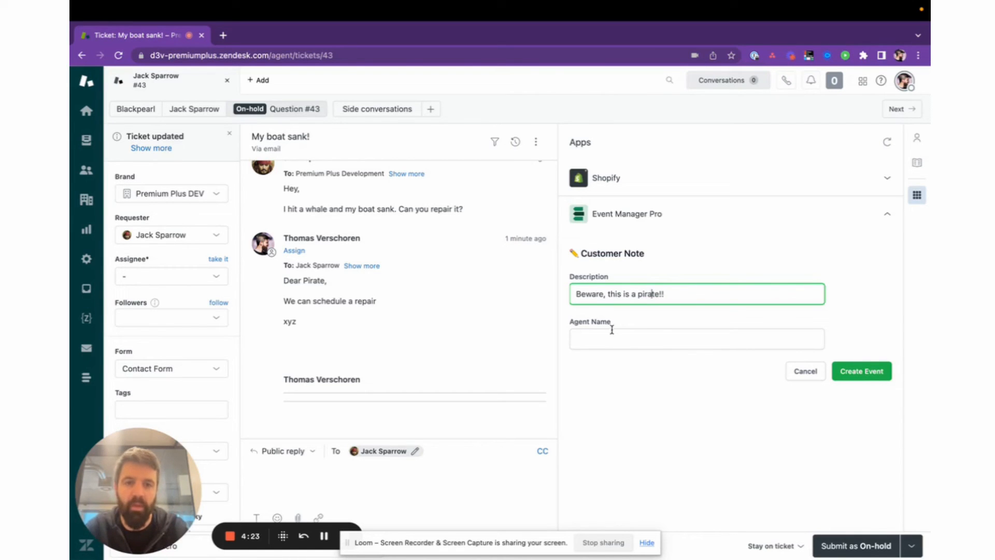
left_click(609, 335)
type("Thomas")
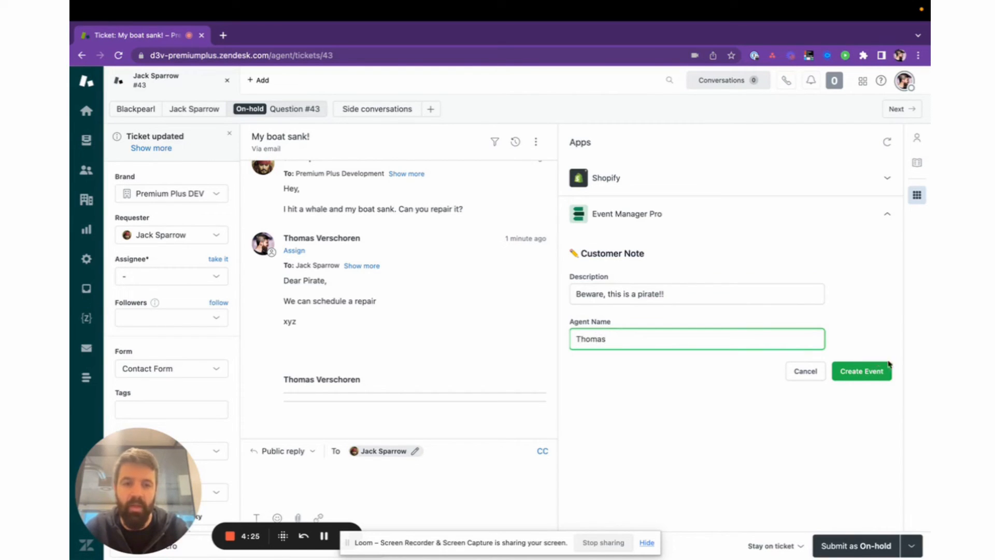
left_click(875, 371)
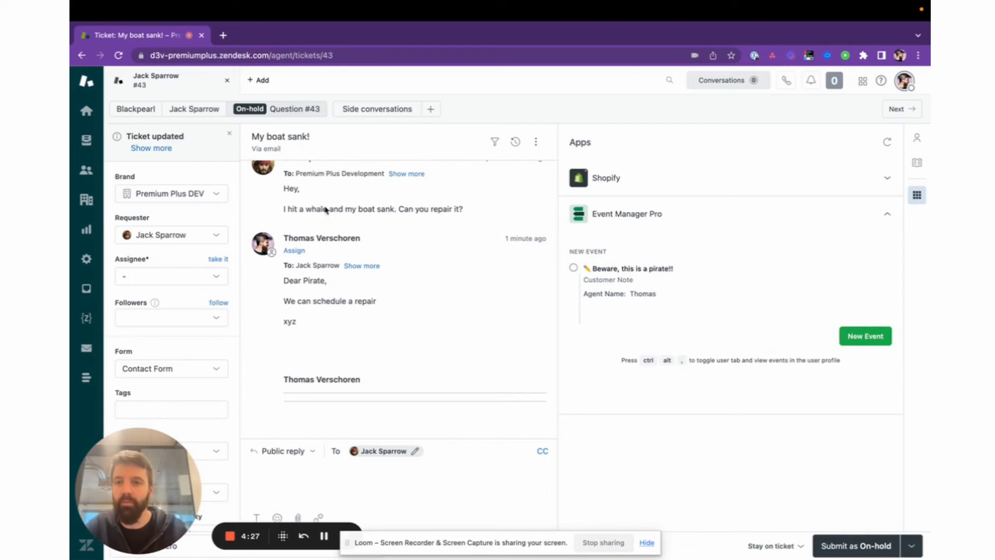
- Close the current ticket and open the "I want to rent a boat" ticket from the Recently updated view
left_click(228, 80)
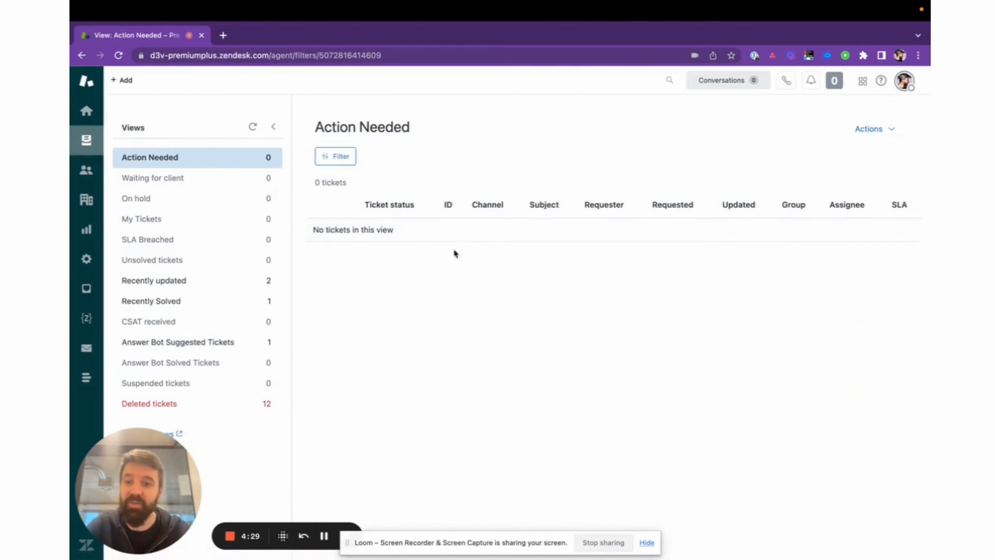
left_click(216, 197)
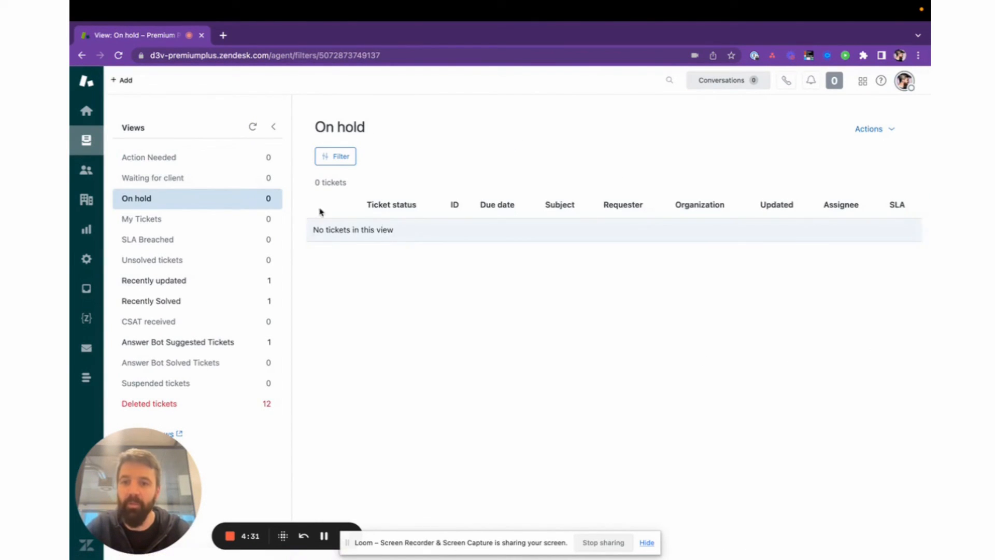
left_click(226, 185)
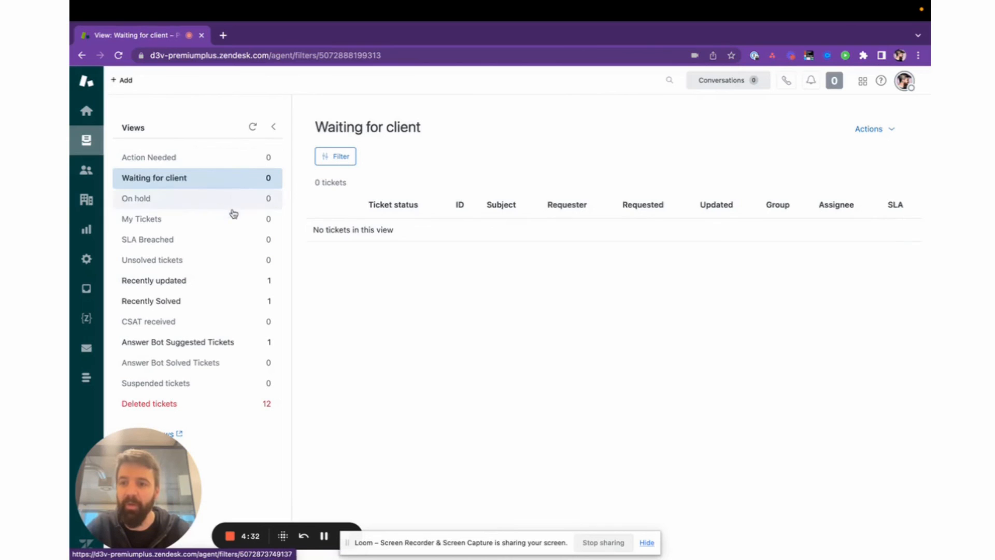
left_click(238, 286)
left_click(497, 230)
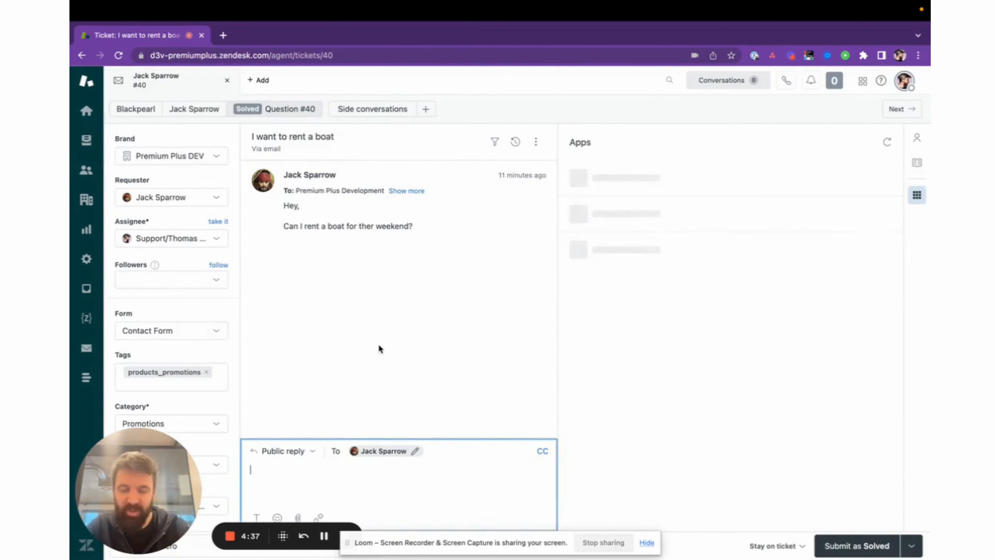
- Show the customer's interactions beside the ticket and look through the Events manager pro options in the event filter
left_click(915, 139)
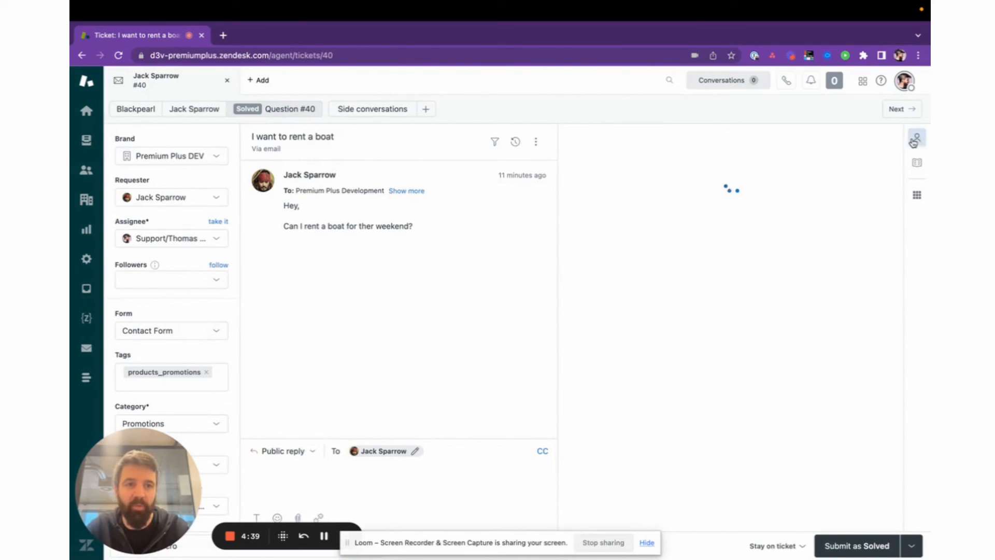
mouse_move(617, 325)
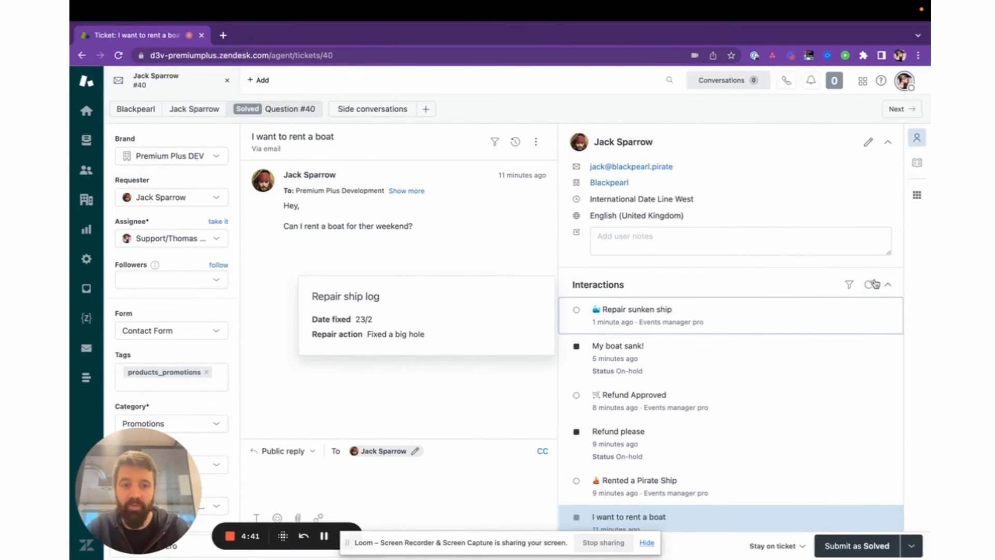
left_click(849, 284)
left_click(637, 321)
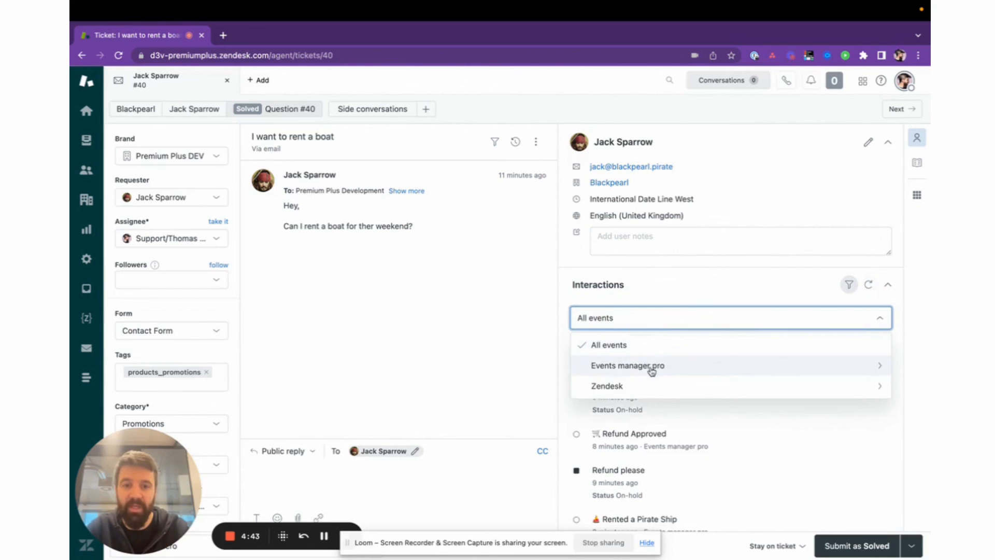
left_click(651, 366)
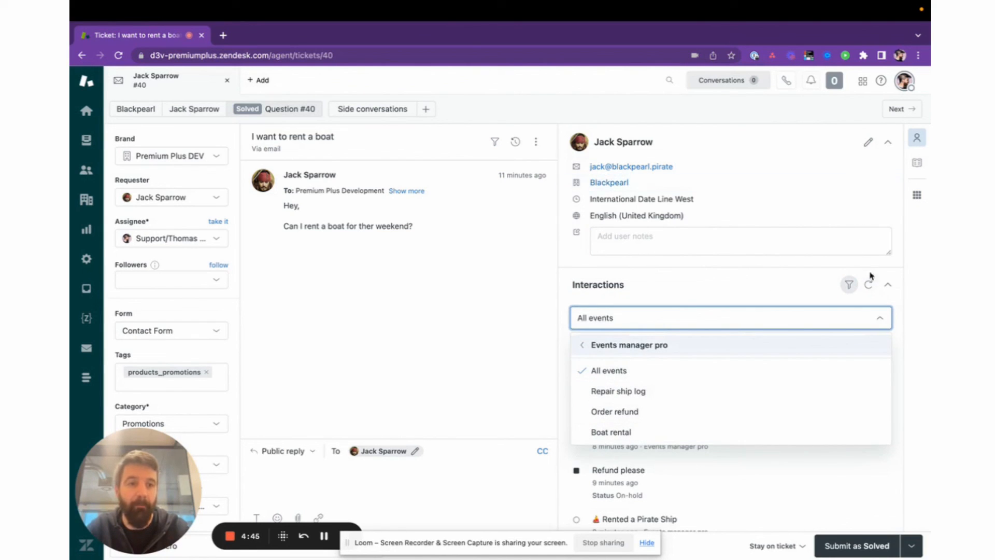
- Refresh the interactions to view the "Beware, this is a pirate!!" event's details, and recheck the Events manager pro filter options, keeping All events
left_click(869, 283)
mouse_move(629, 353)
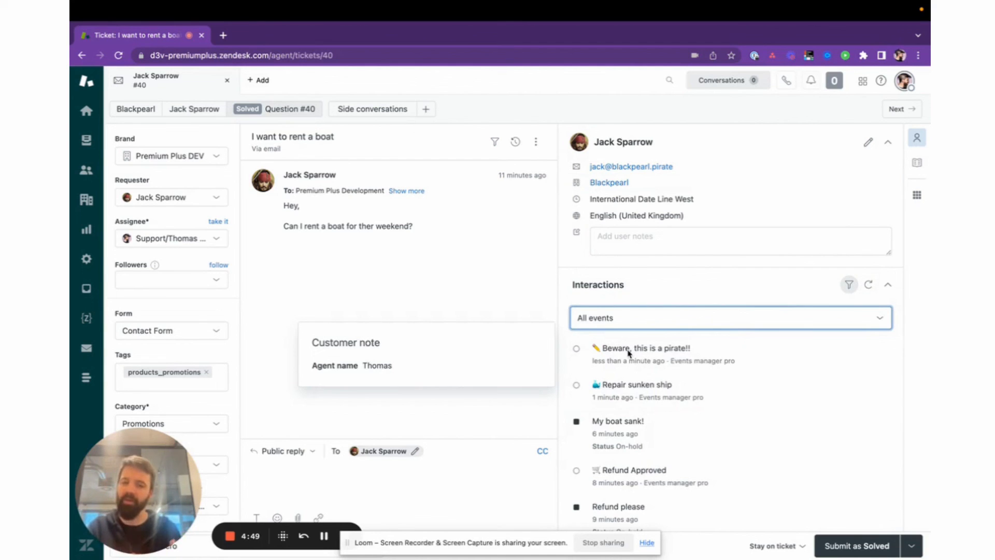
left_click(627, 319)
left_click(626, 364)
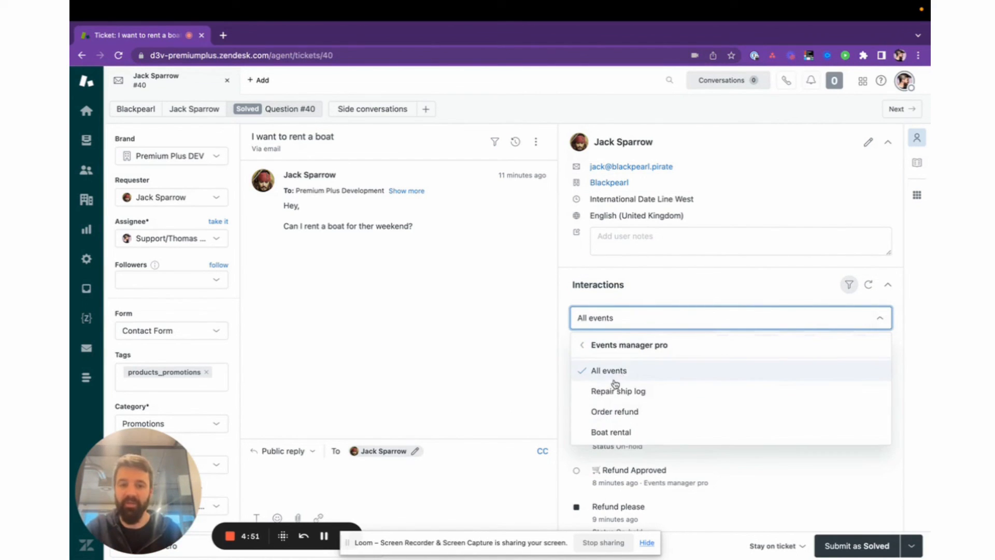
left_click(595, 347)
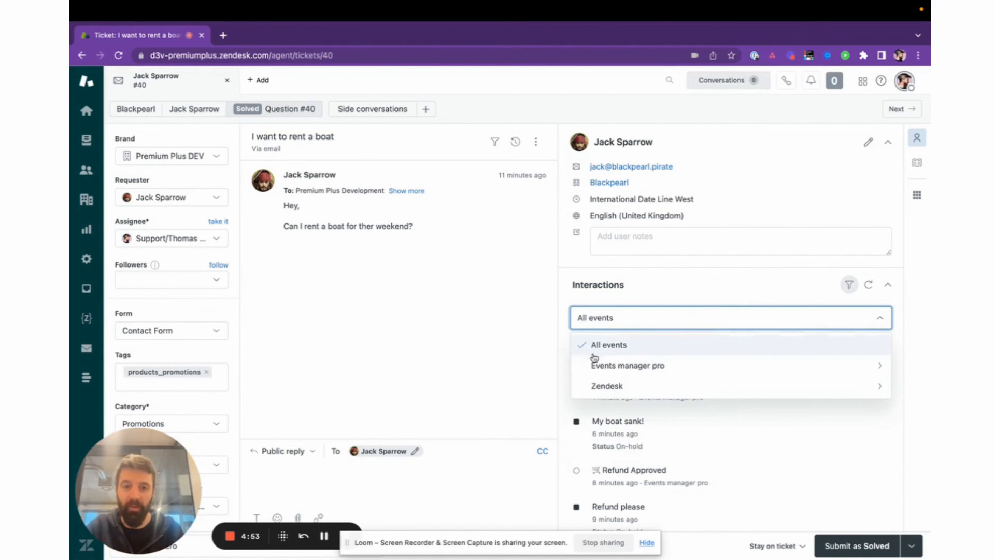
left_click(549, 373)
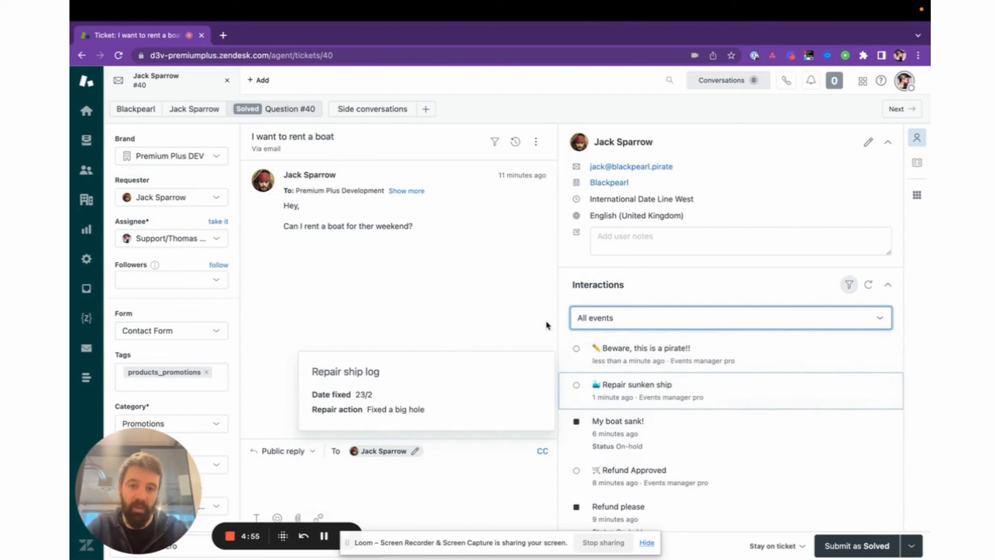